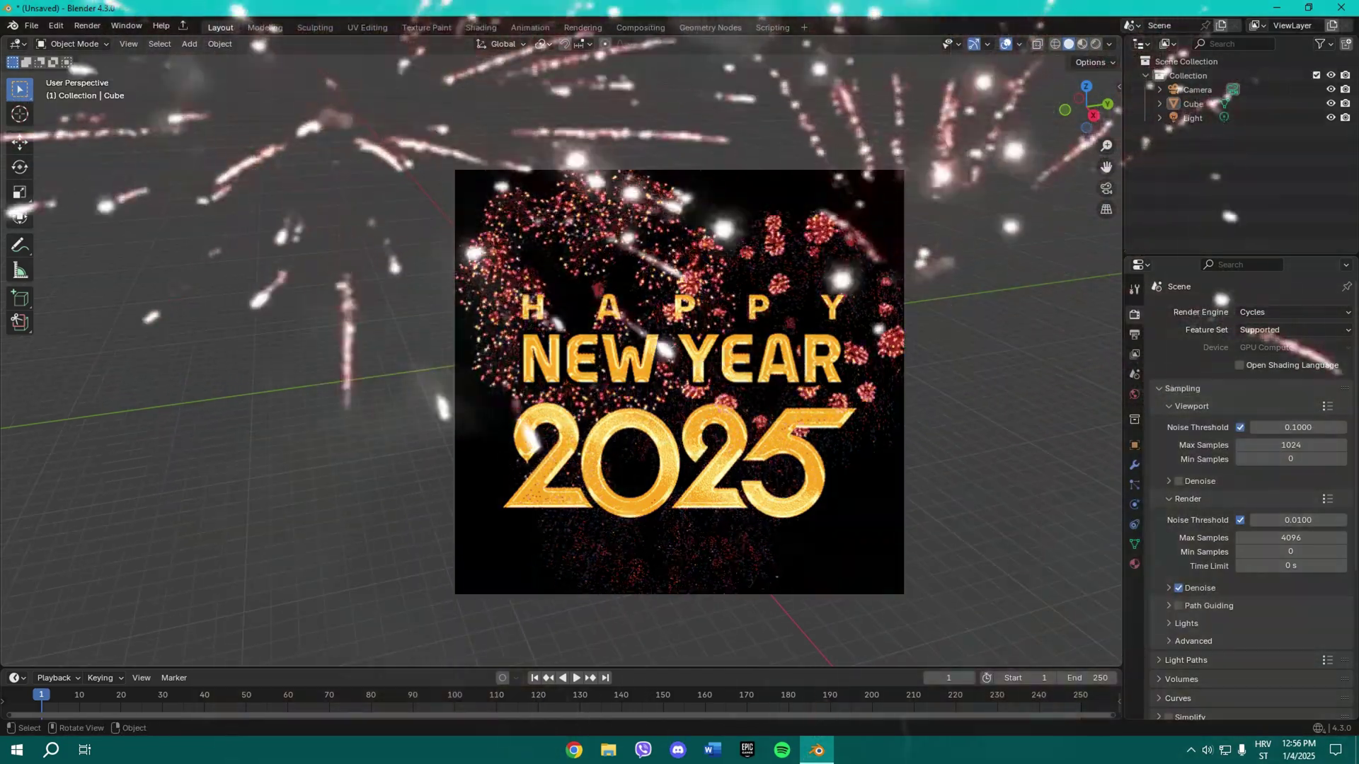
Step: Select the default camera, cube and light and delete all three
drag(759, 467, 265, 318)
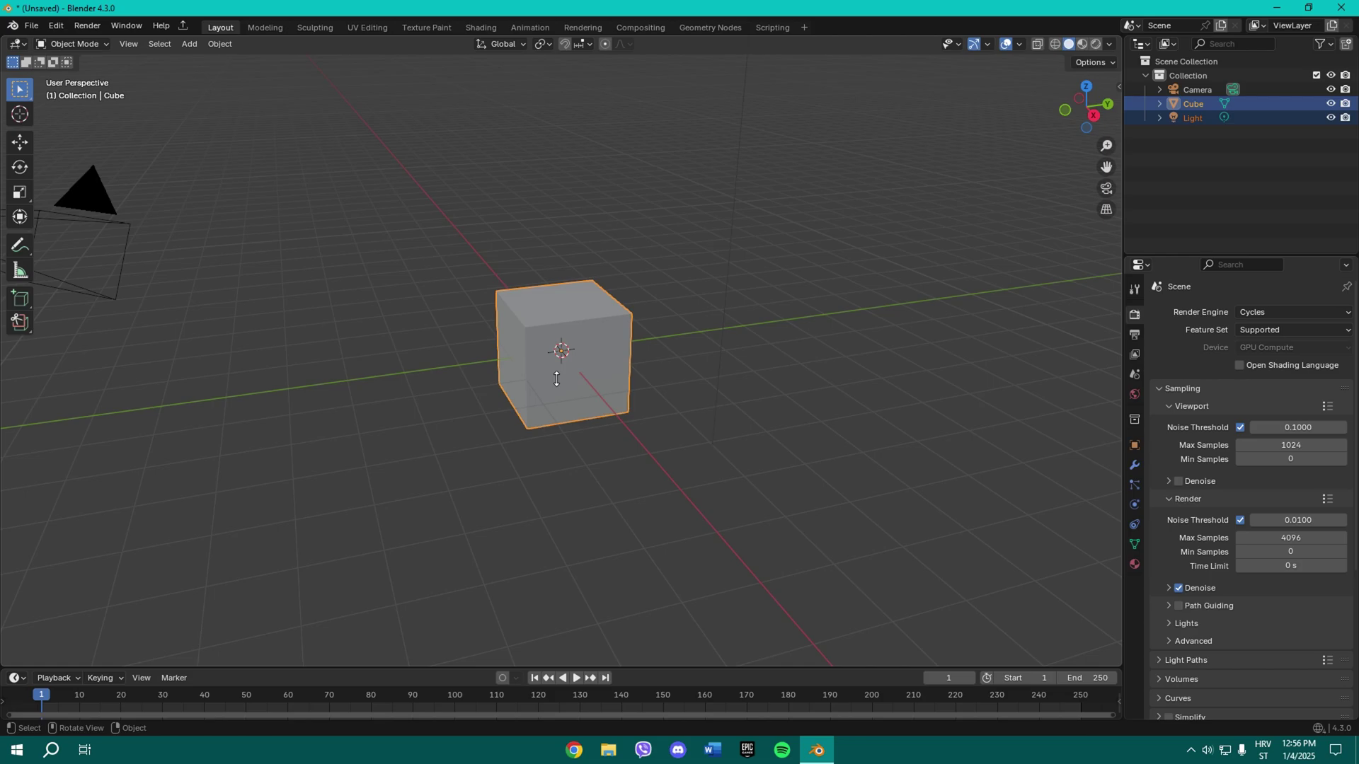
scroll(556, 380, down, 5)
drag(664, 357, 257, 257)
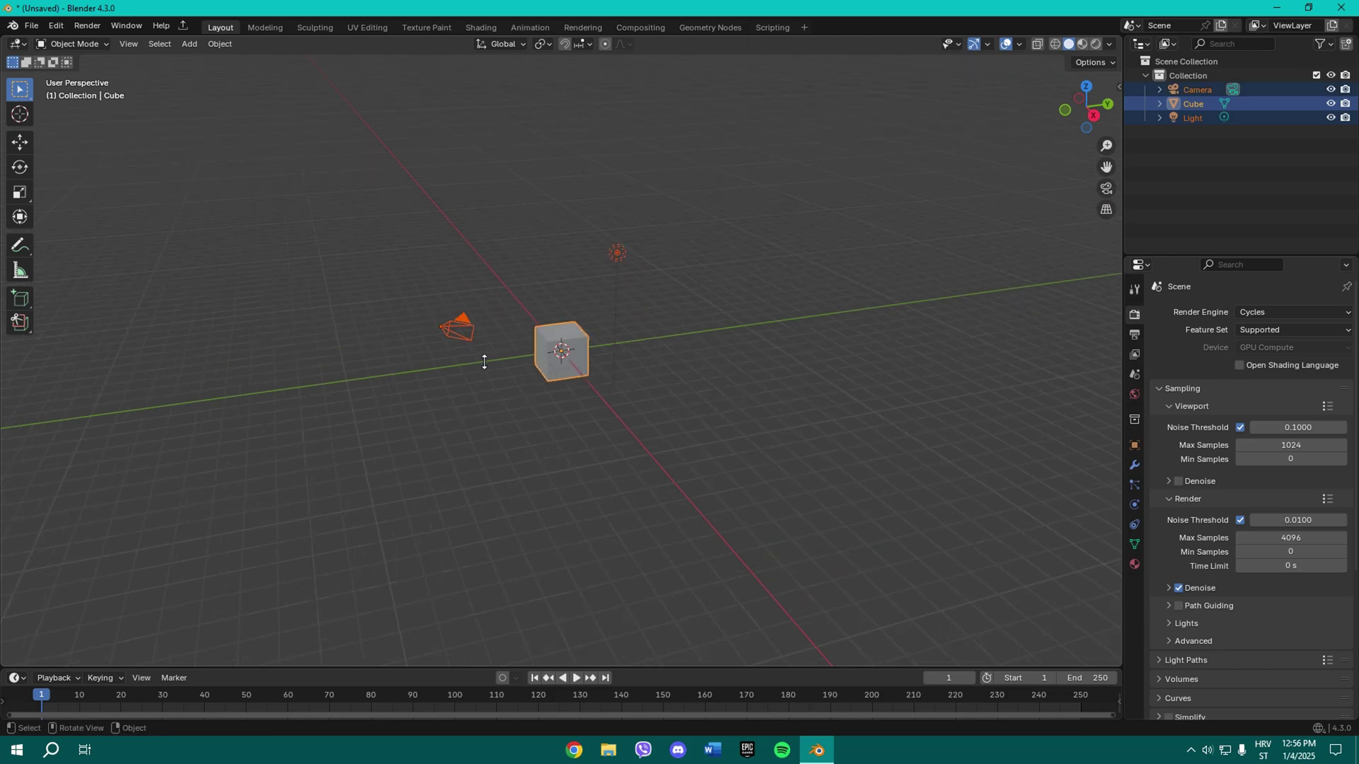
click(949, 632)
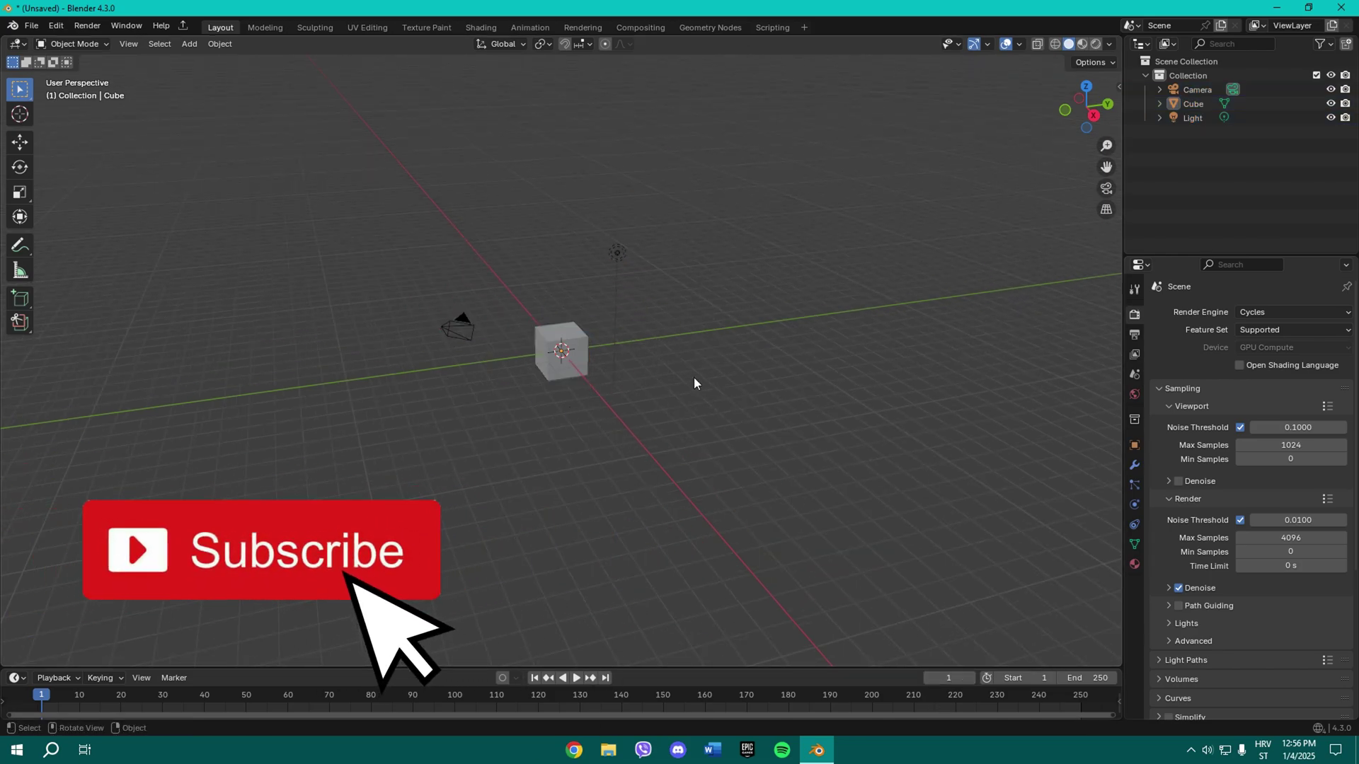
middle_drag(695, 384, 750, 409)
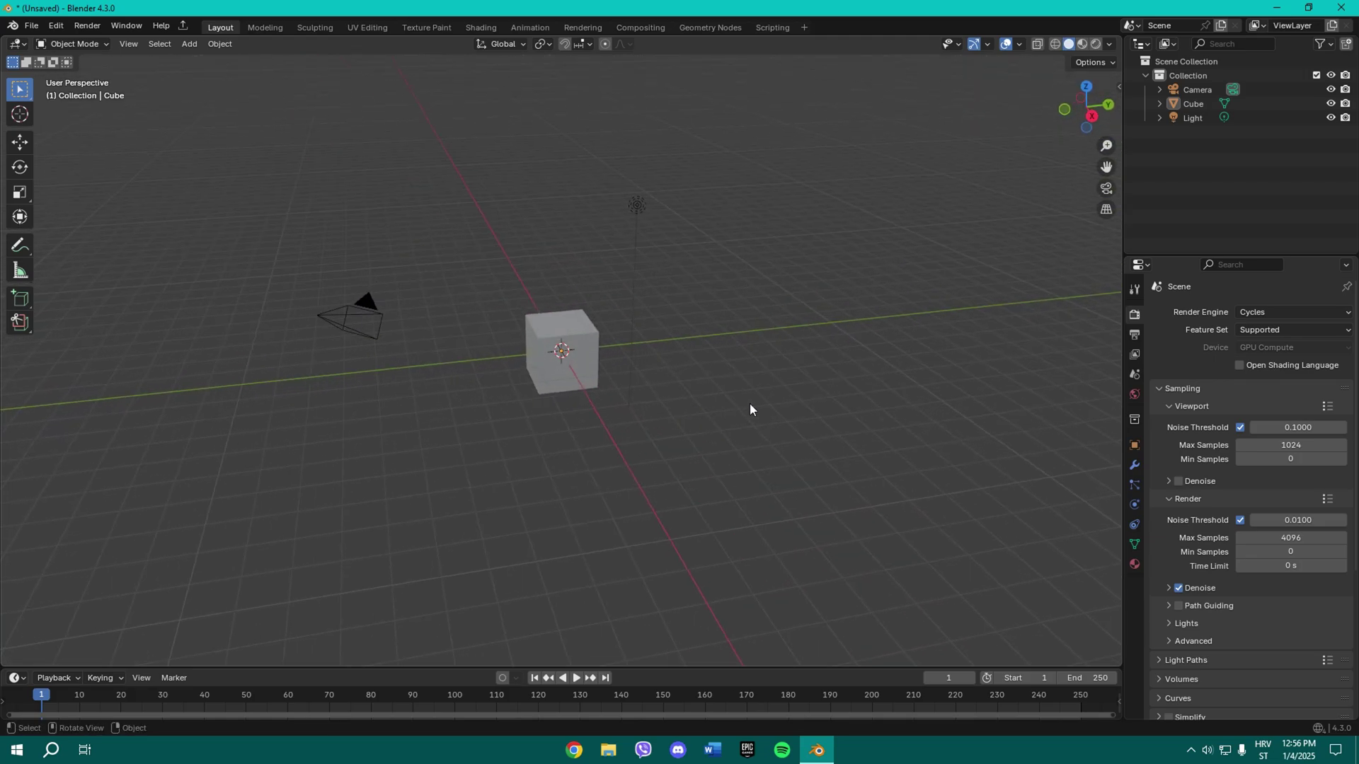
key(a)
scroll(342, 290, up, 2)
key(Delete)
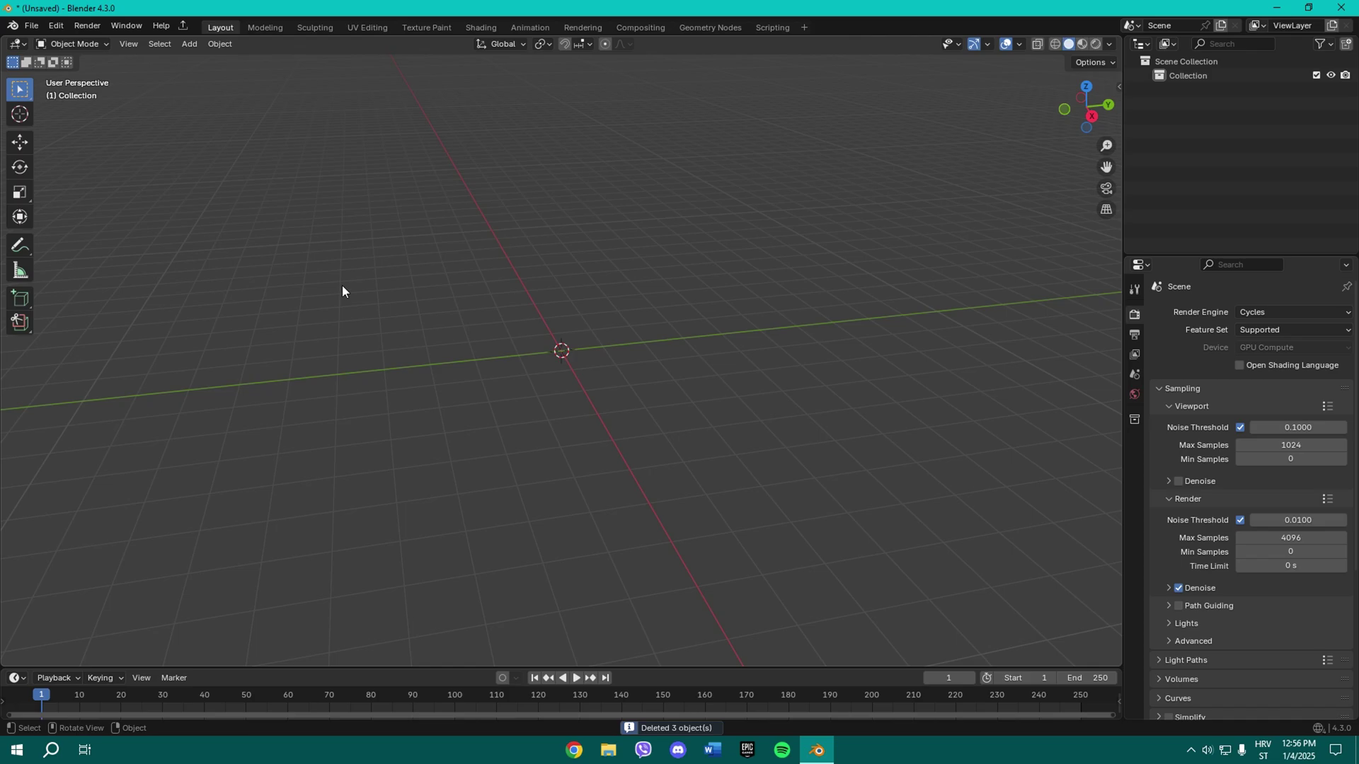
key(shift+a)
mouse_move(289, 305)
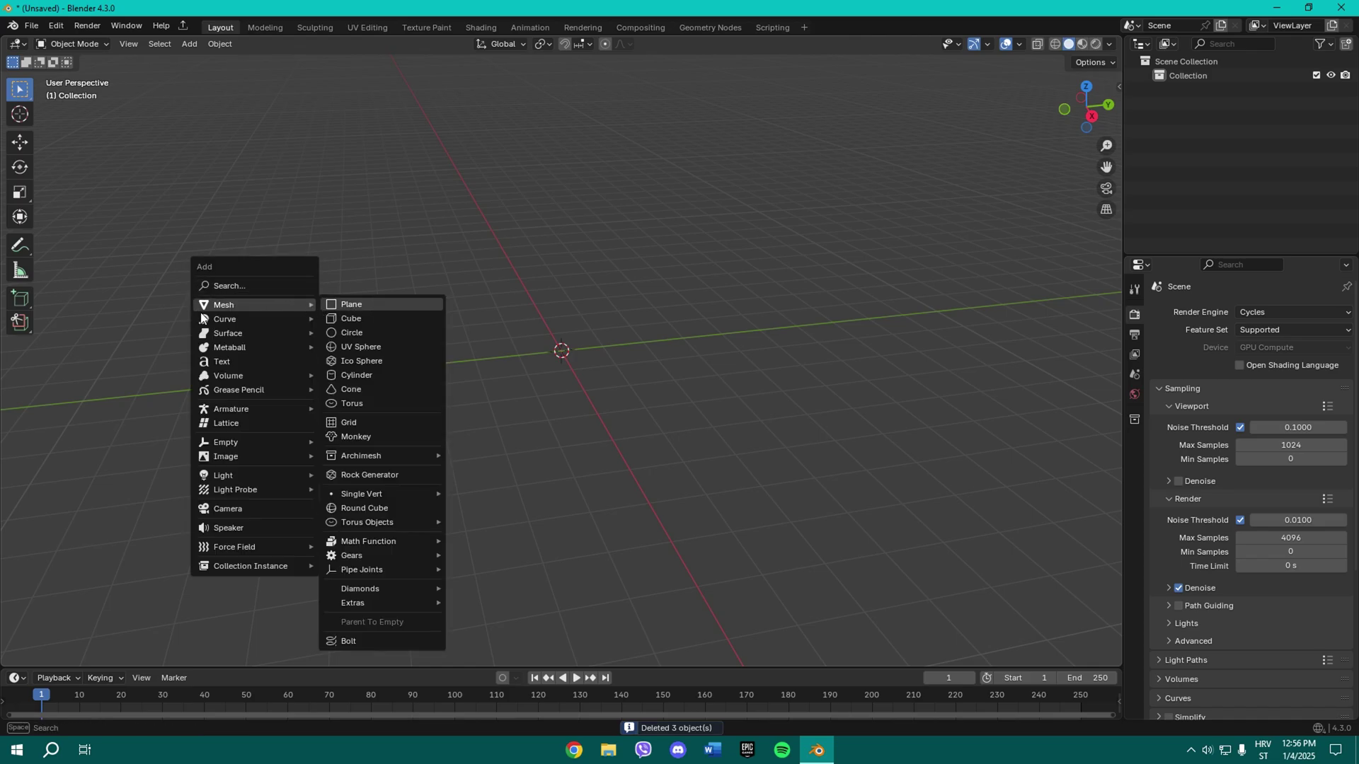
Step: Add a cylinder mesh and give it Shade Auto Smooth
click(369, 376)
click(116, 652)
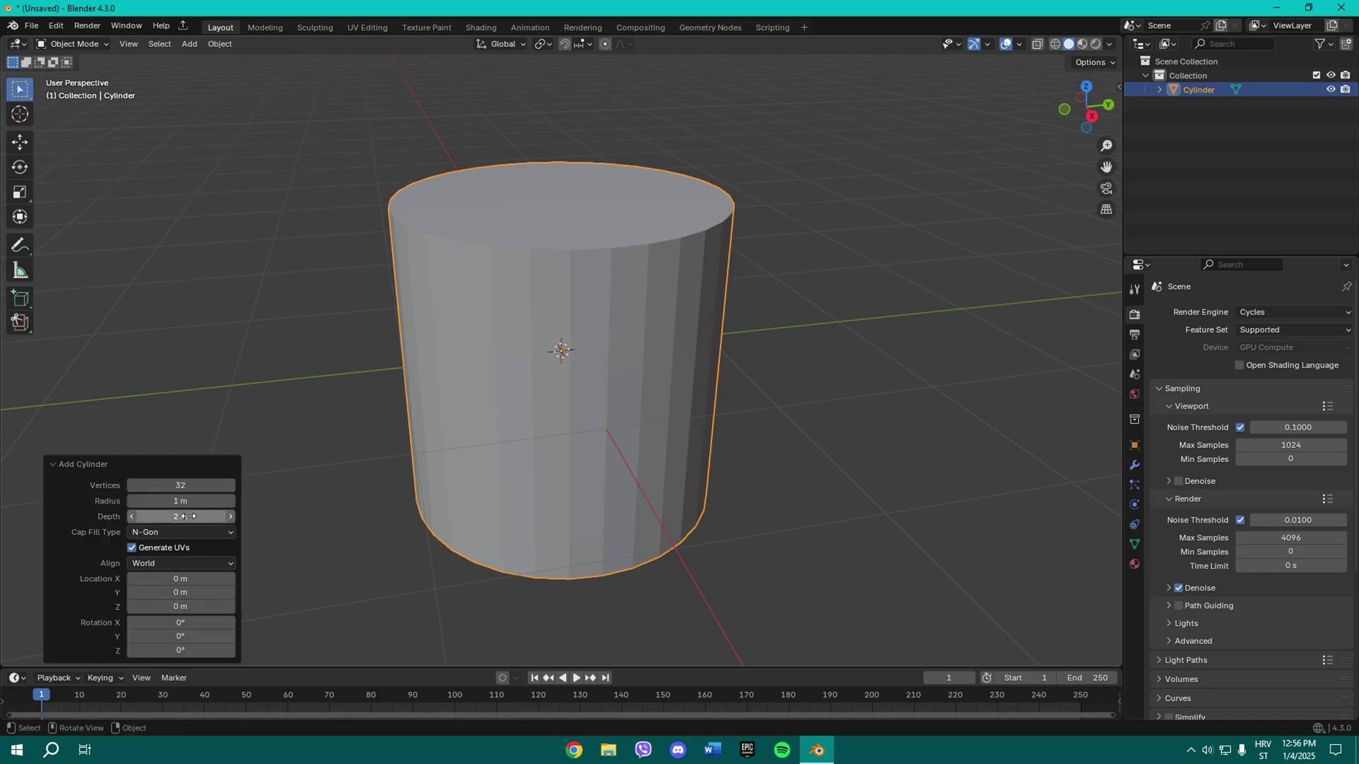
double_click(190, 485)
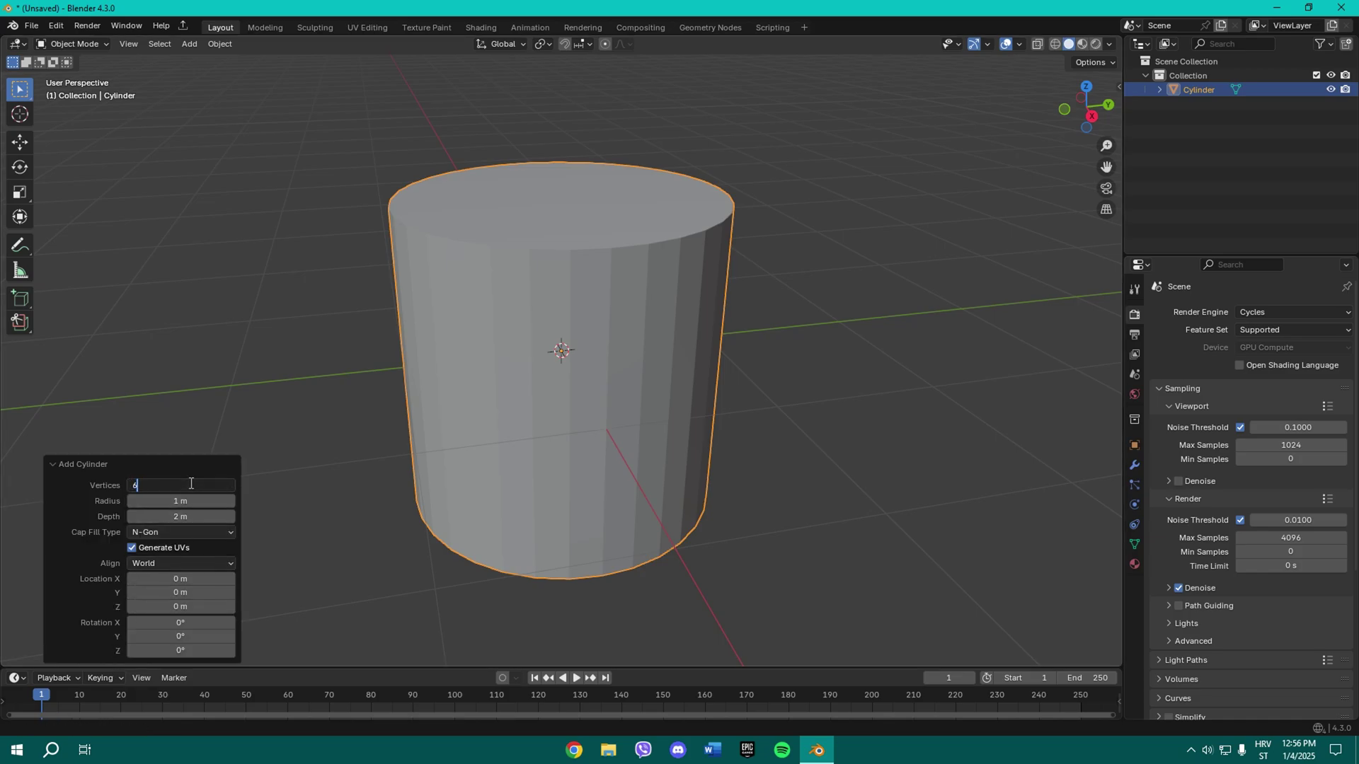
key(Escape)
right_click(442, 292)
click(546, 303)
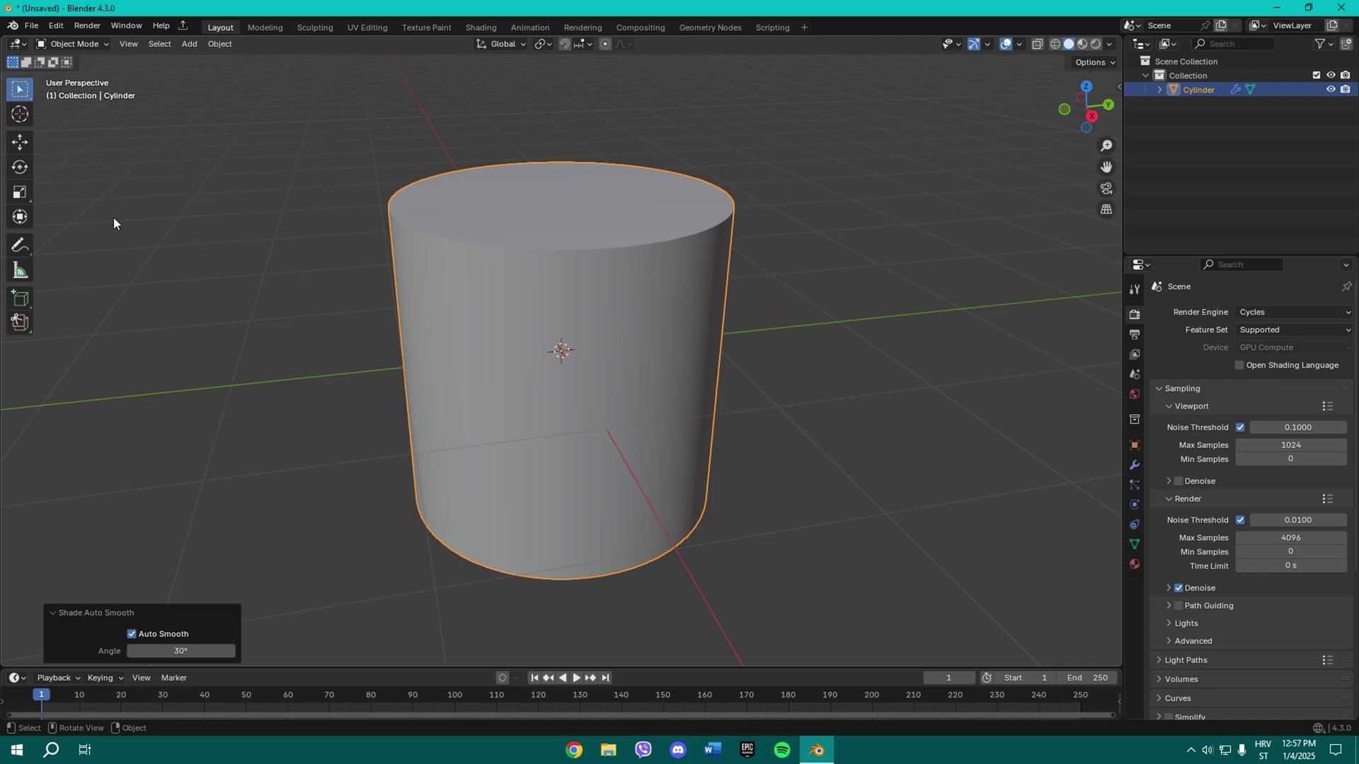
Step: Rotate the cylinder 90° on X, flatten it along X and stretch it taller along Z
text(rx)
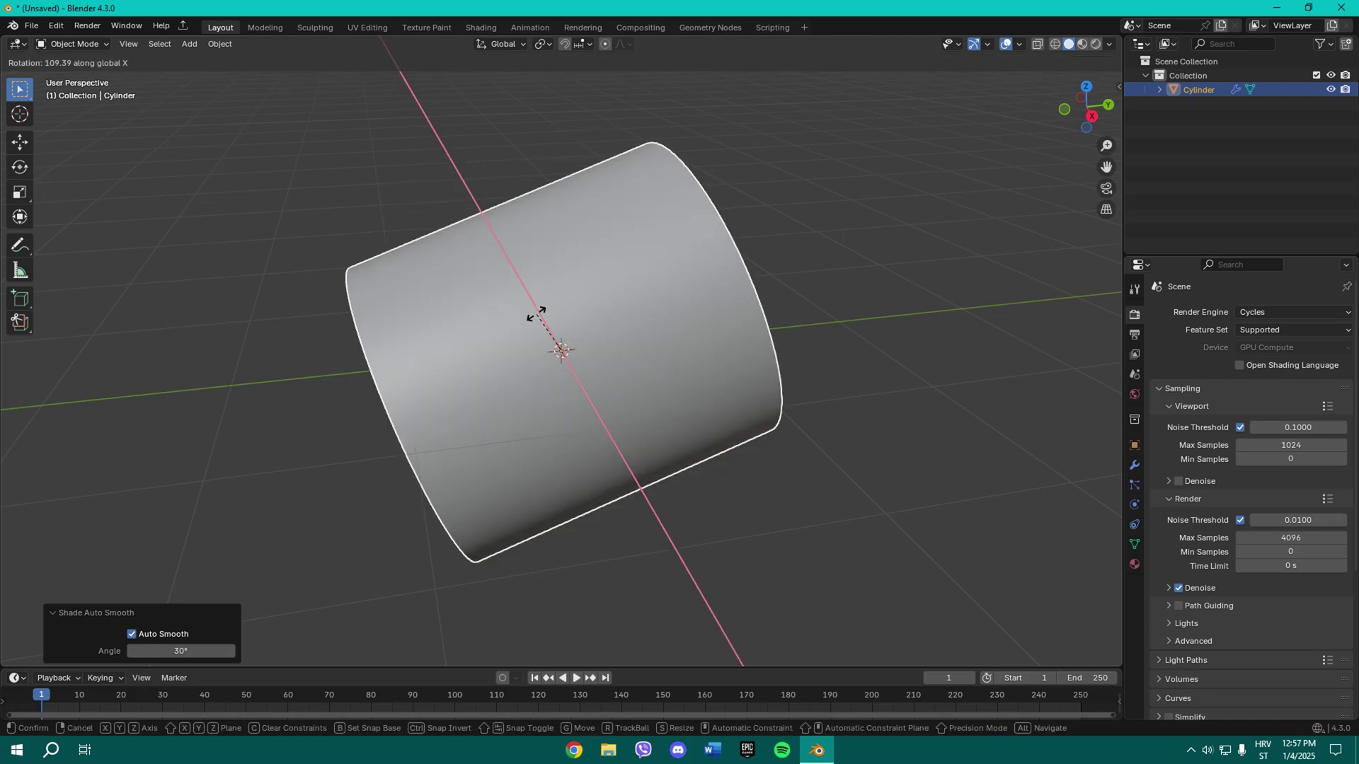
text(90)
key(Return)
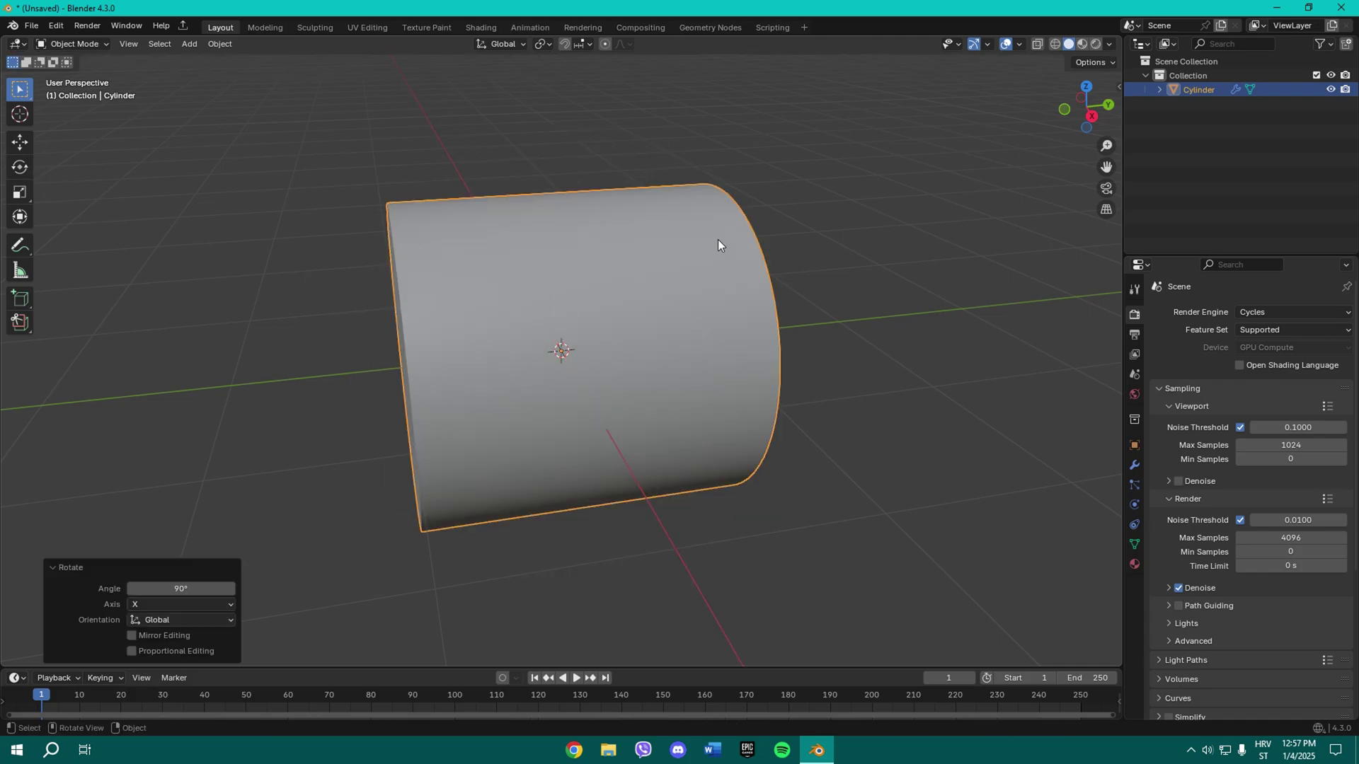
middle_drag(718, 239, 623, 297)
click(19, 192)
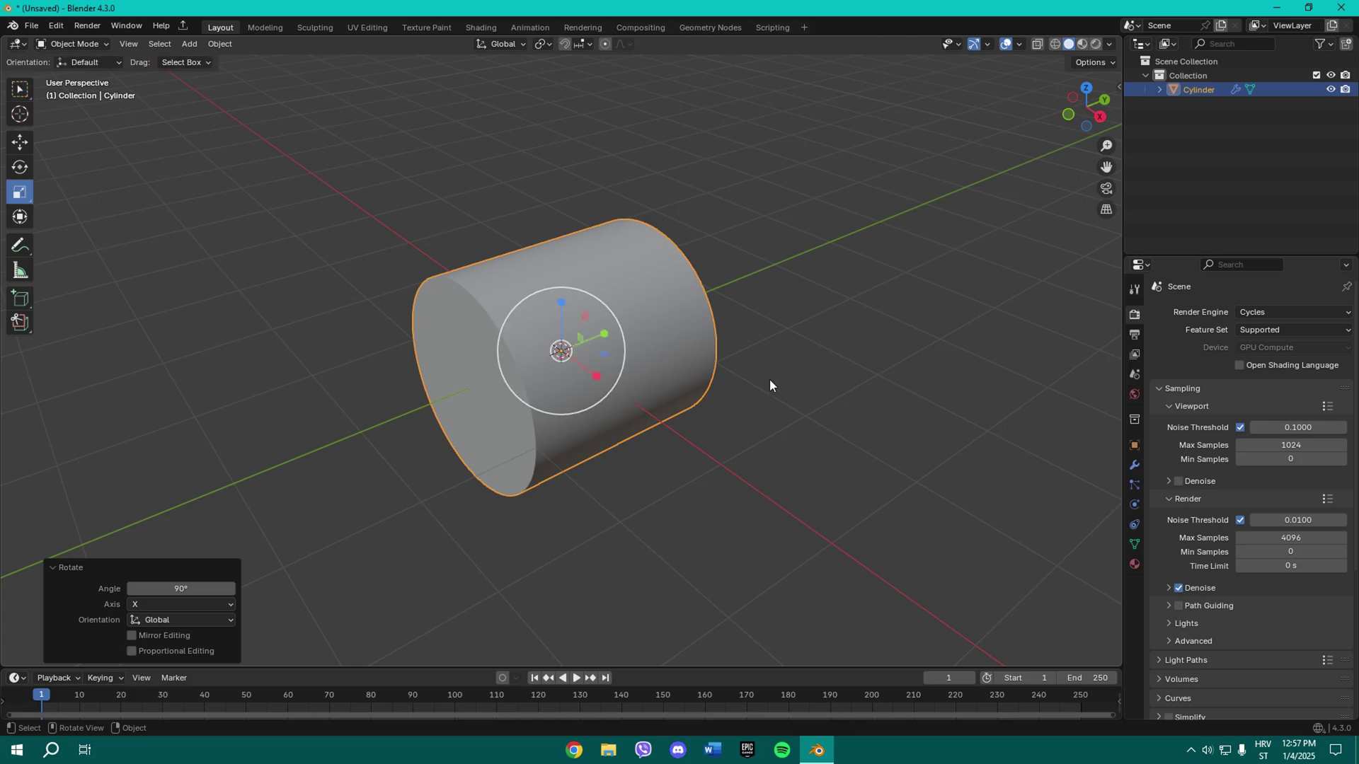
key(s)
key(x)
click(592, 345)
drag(564, 317, 561, 274)
middle_drag(560, 274, 442, 301)
key(Tab)
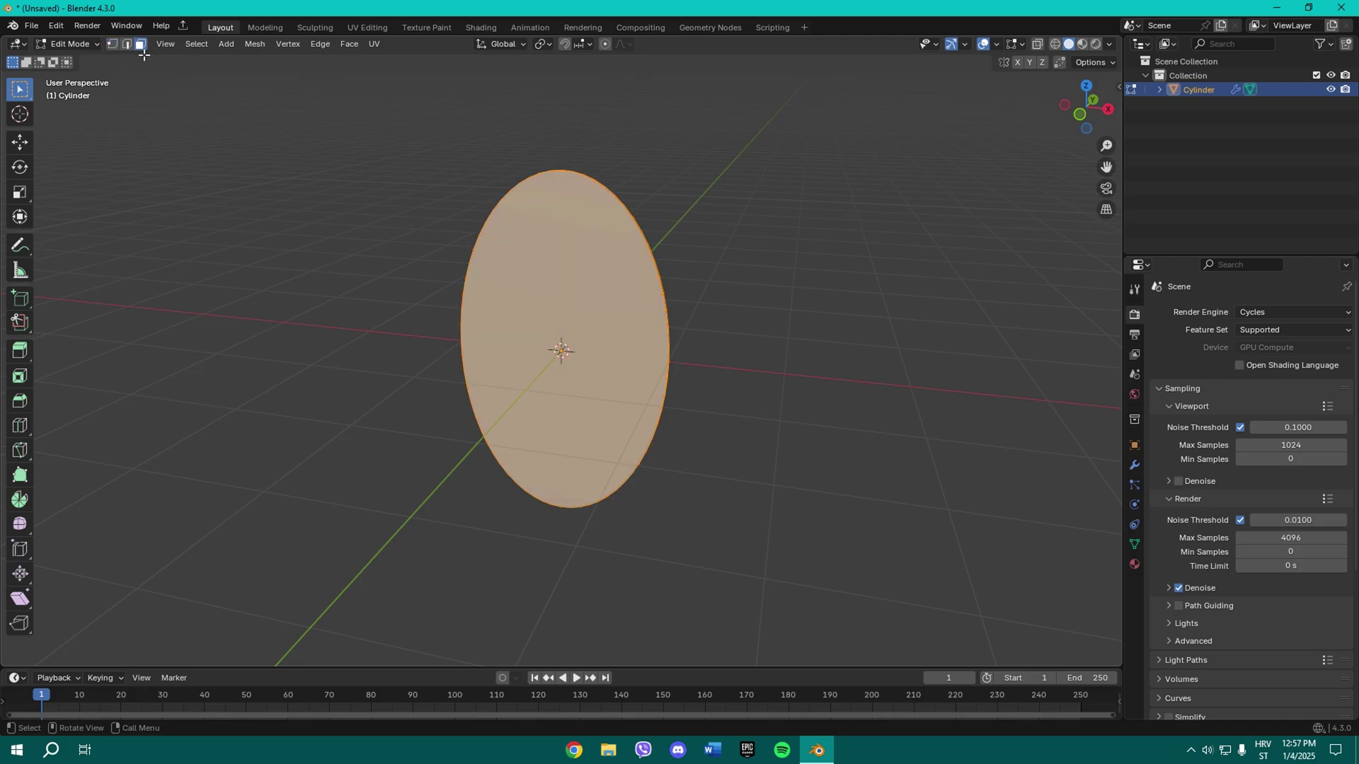
Step: Inset the disc's front face to form a 0.04745 m rim ring
key(alt+a)
click(521, 282)
key(i)
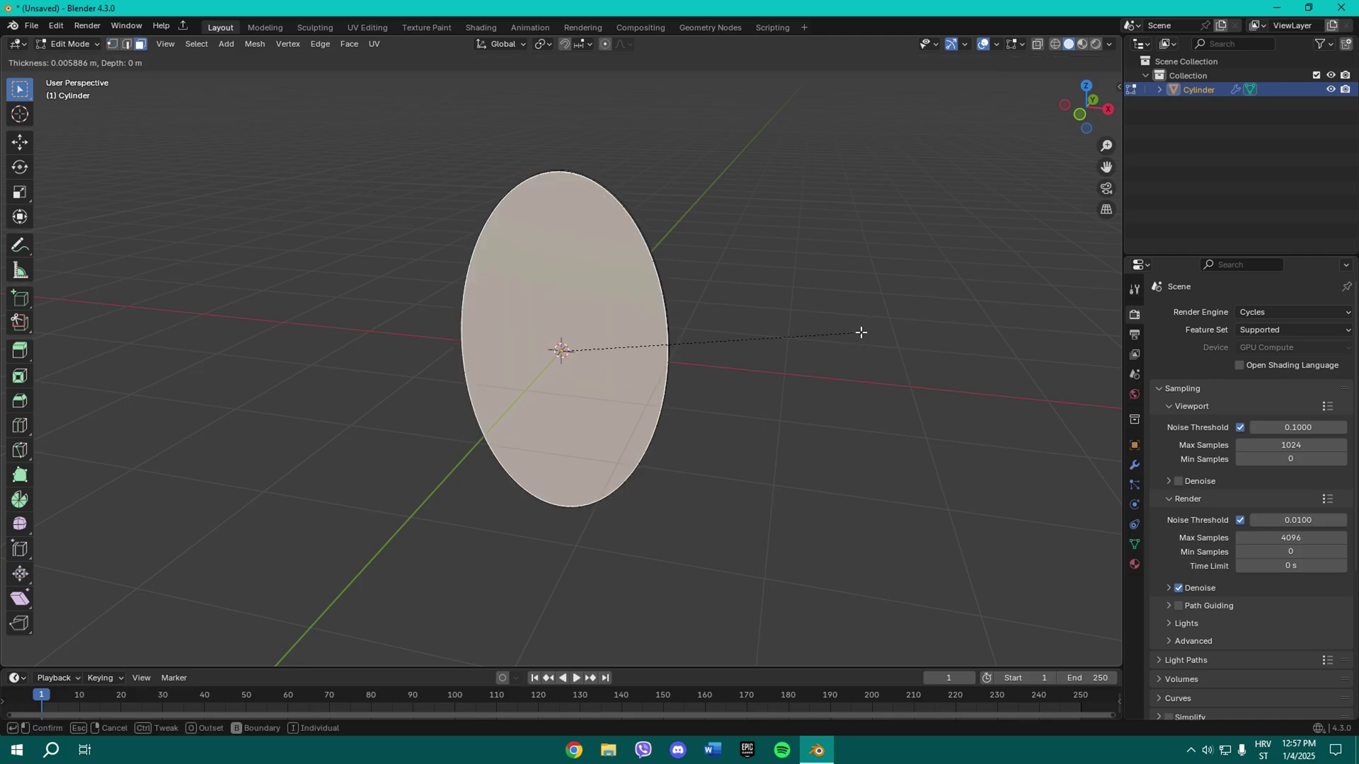
click(858, 334)
key(e)
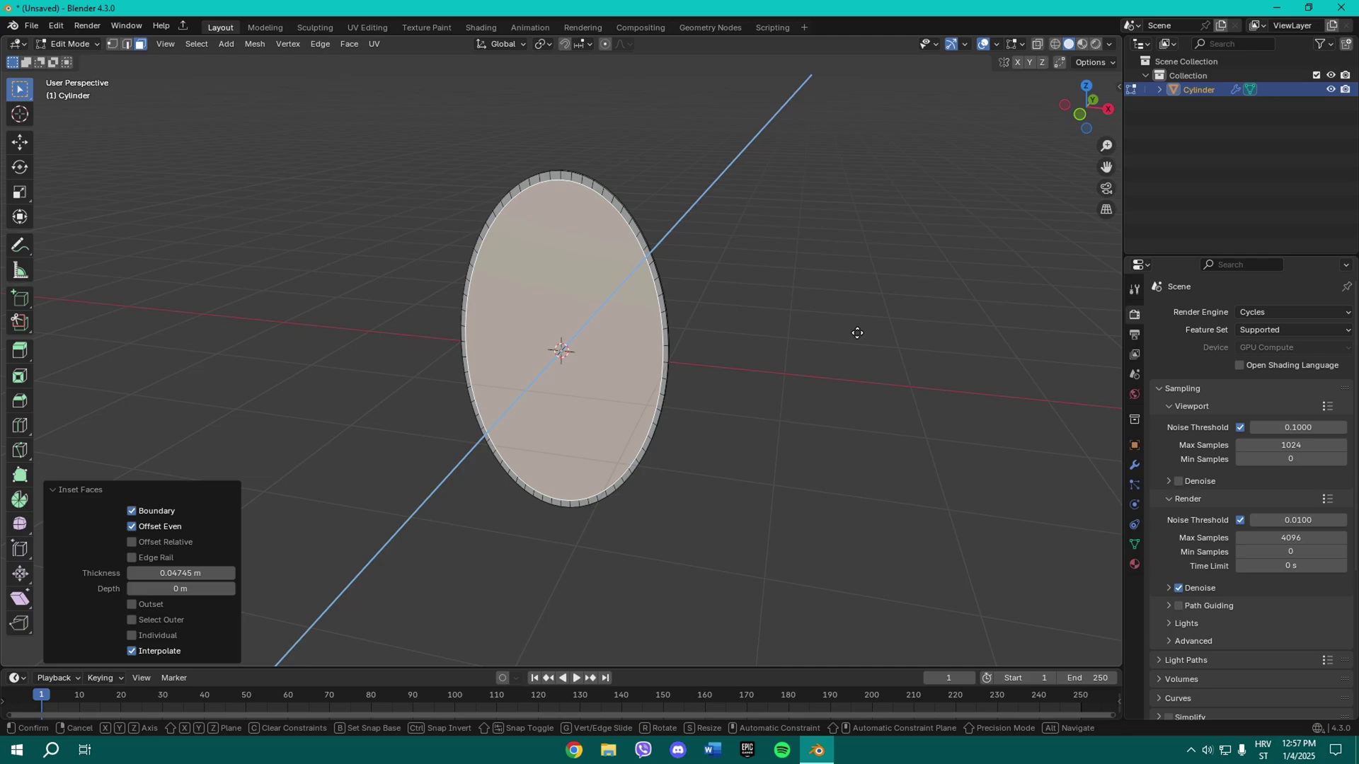
right_click(856, 330)
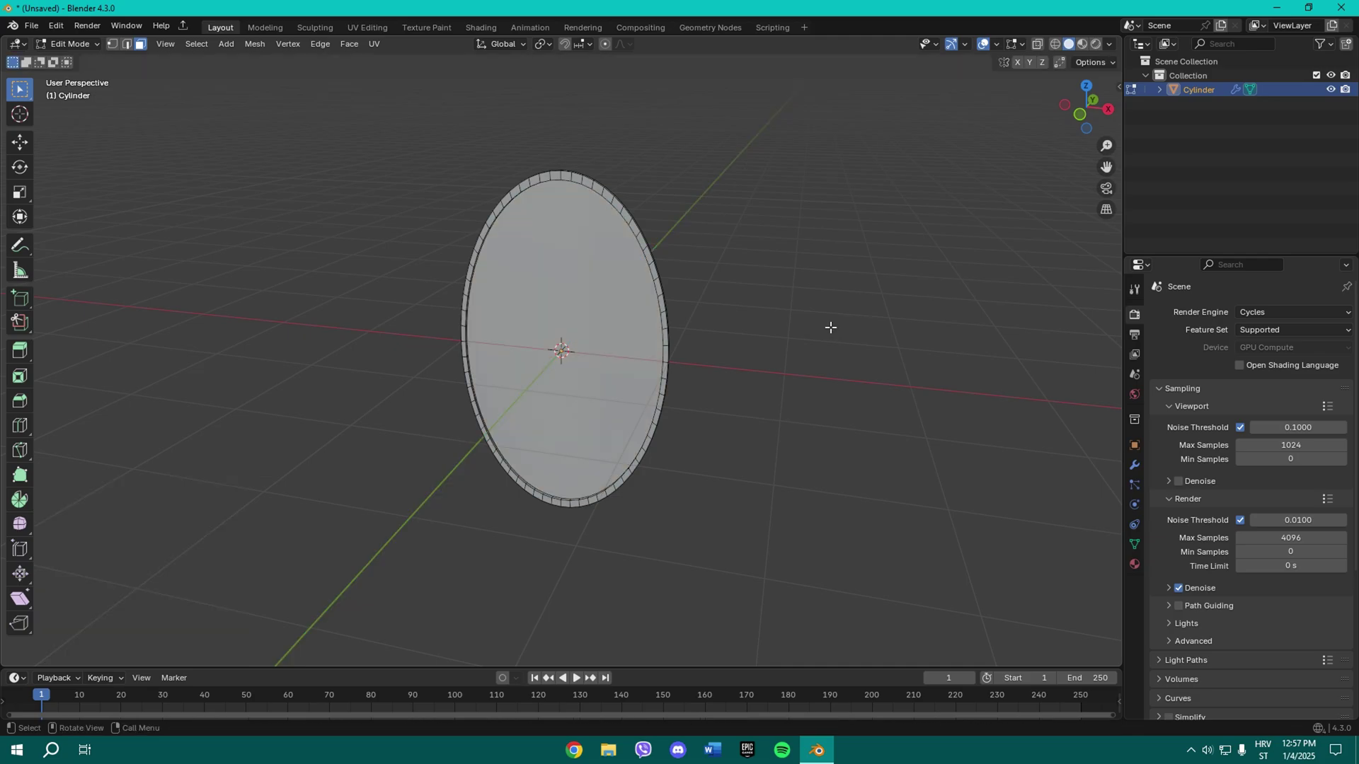
middle_drag(828, 325, 502, 336)
scroll(563, 300, up, 5)
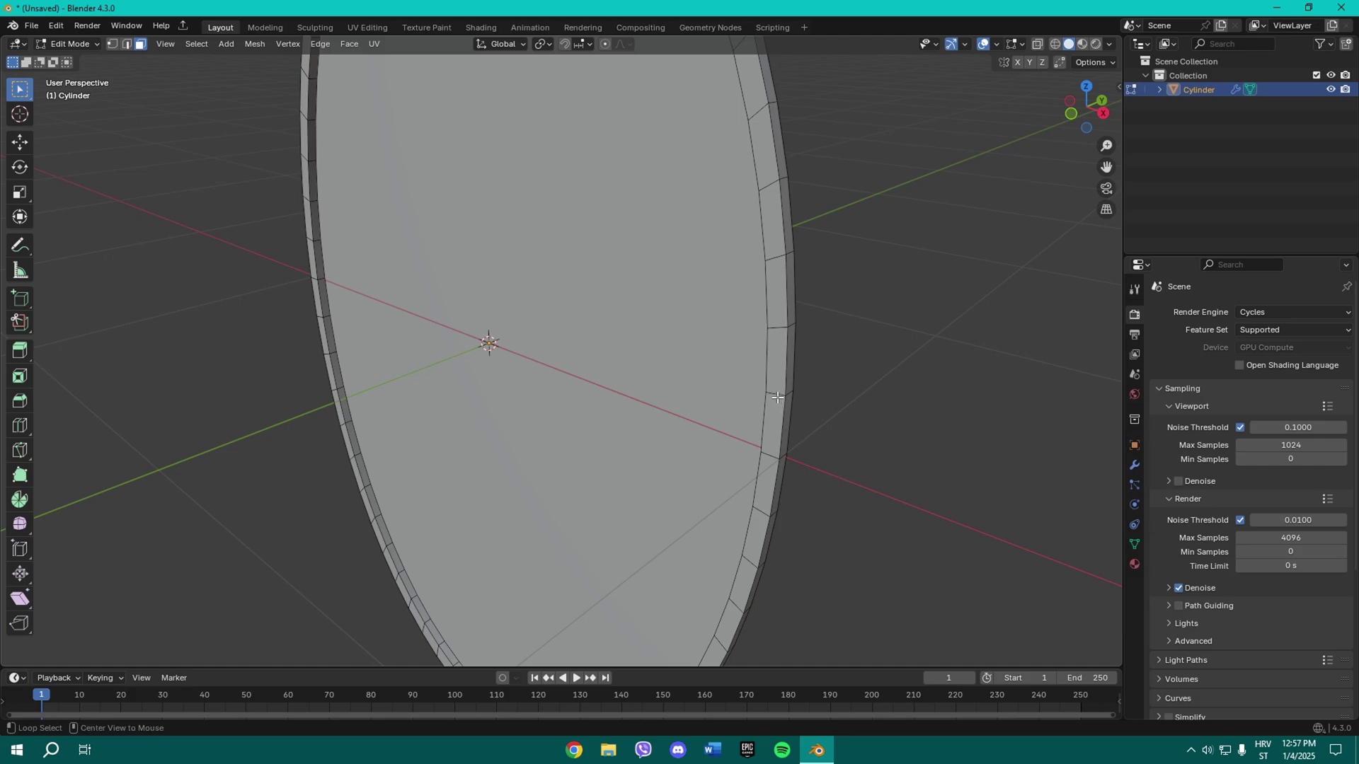
Step: Apply the disc's scale in Object Mode
key(Tab)
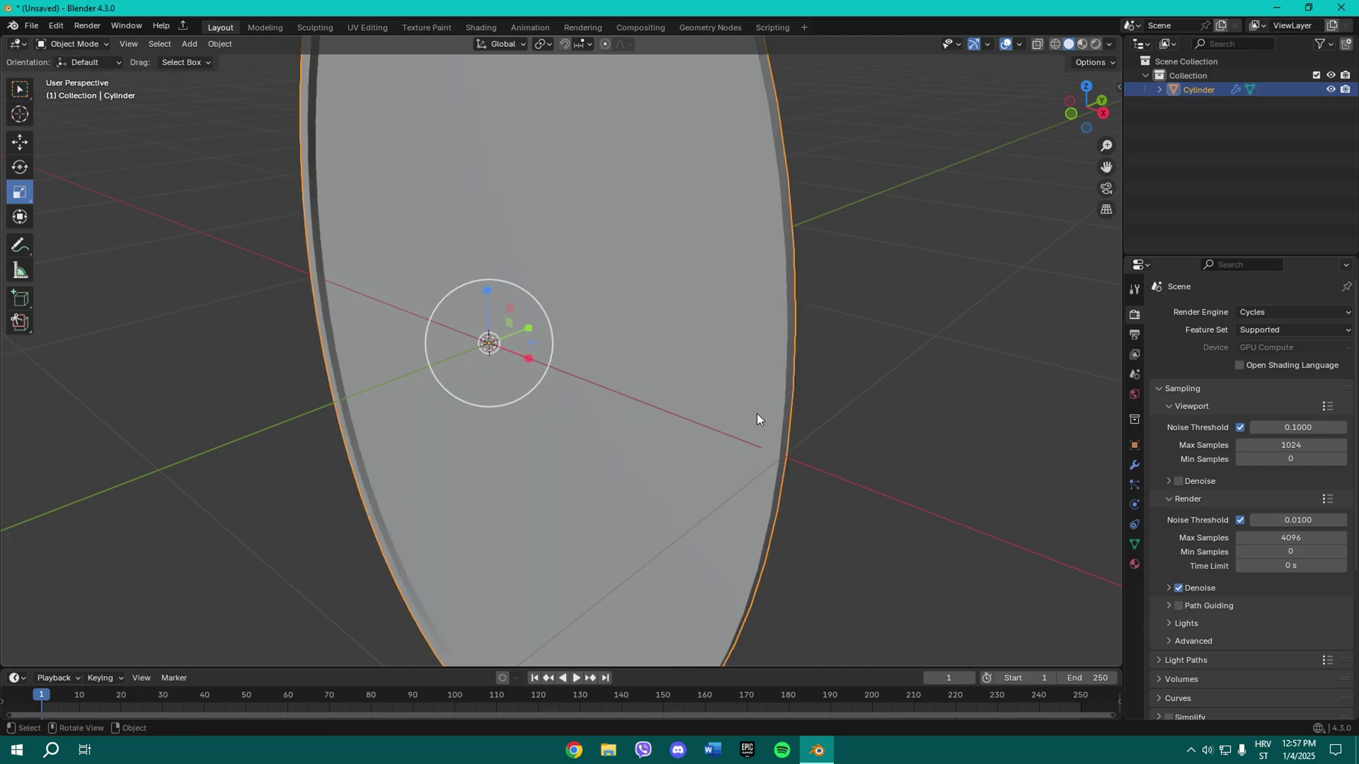
key(ctrl+a)
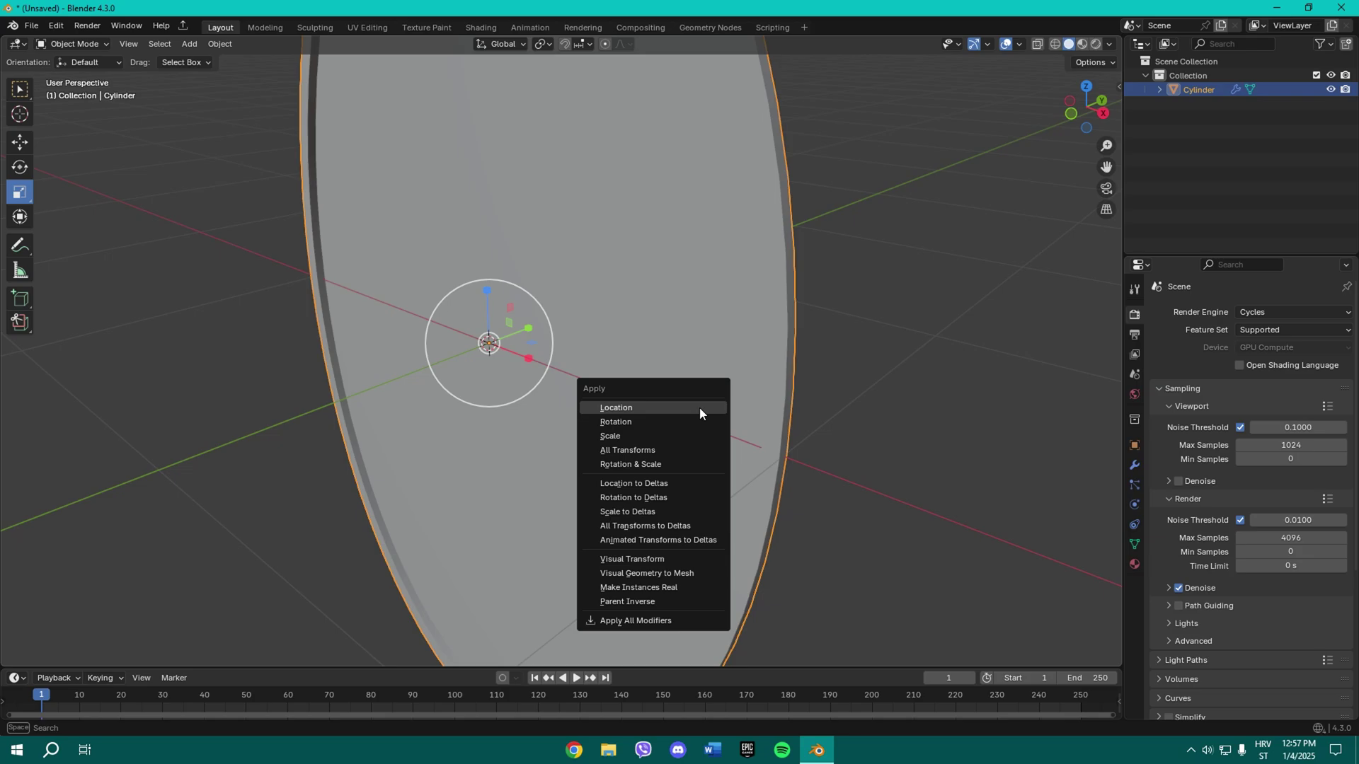
click(649, 432)
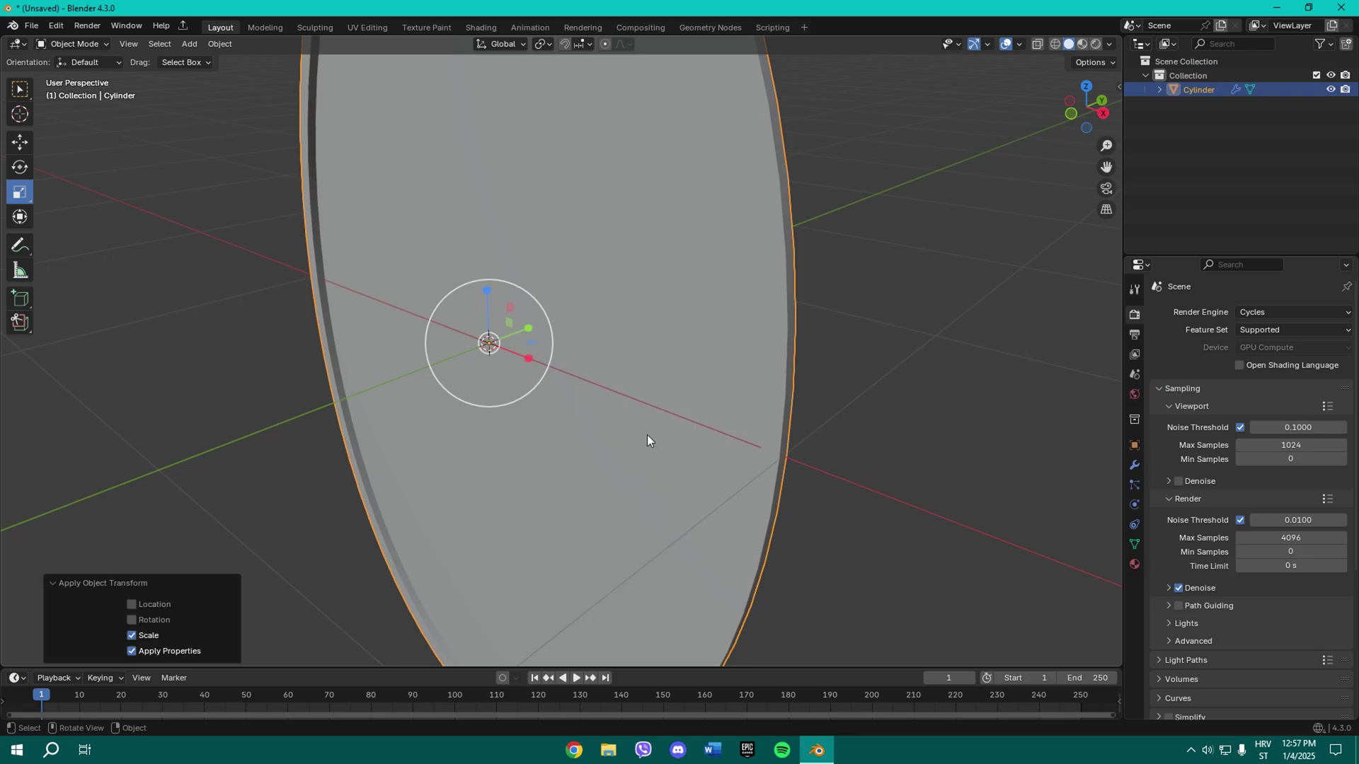
Step: Select the ring of rim faces and extrude it along its normals
key(Tab)
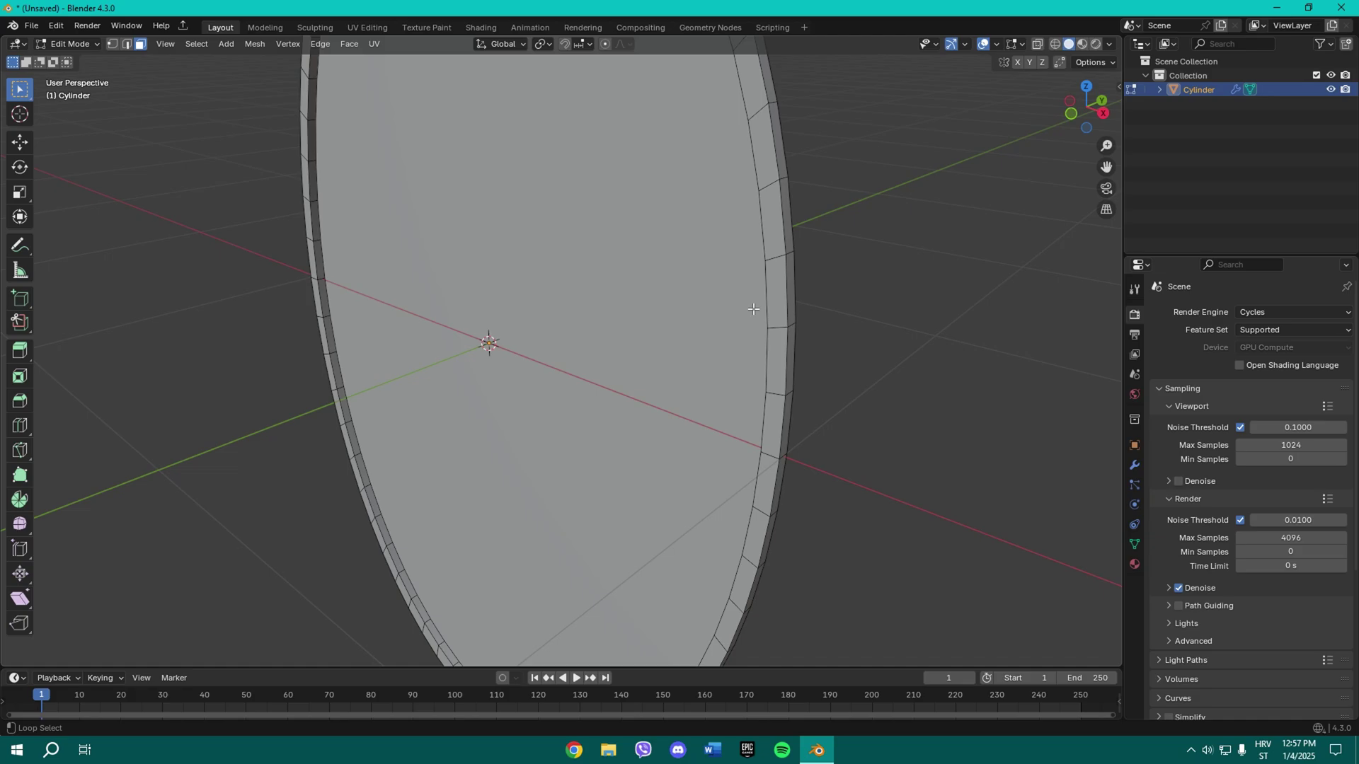
alt+click(775, 328)
scroll(775, 333, down, 5)
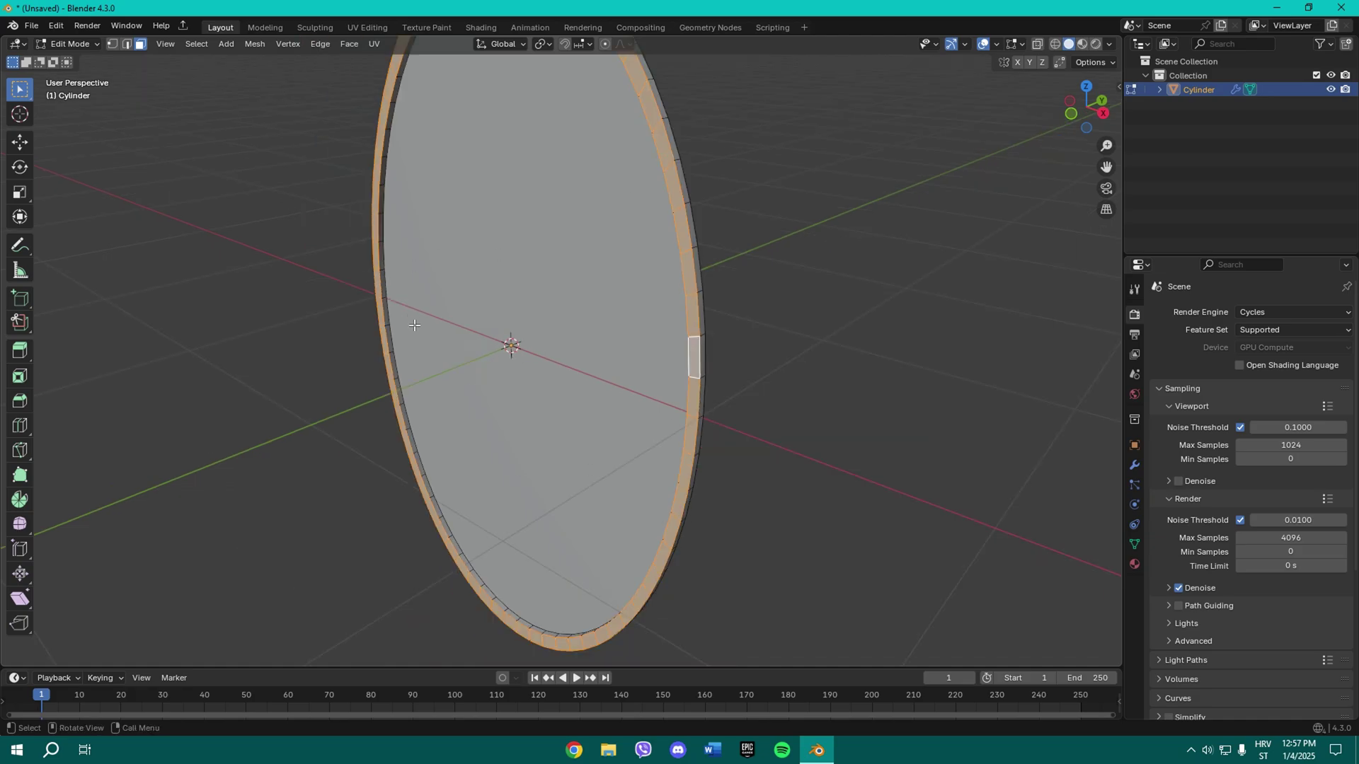
middle_drag(775, 332, 630, 491)
key(e)
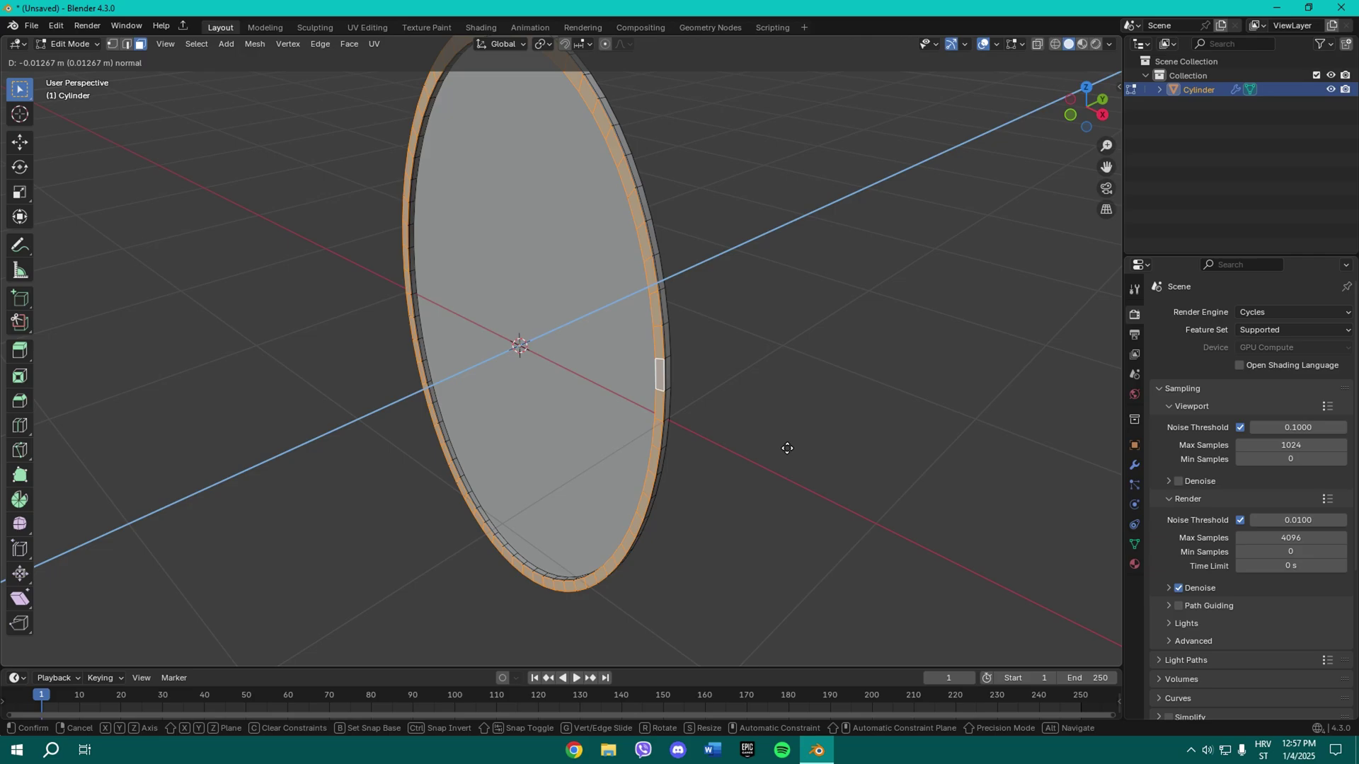
click(789, 448)
middle_drag(701, 433, 703, 434)
key(ctrl+b)
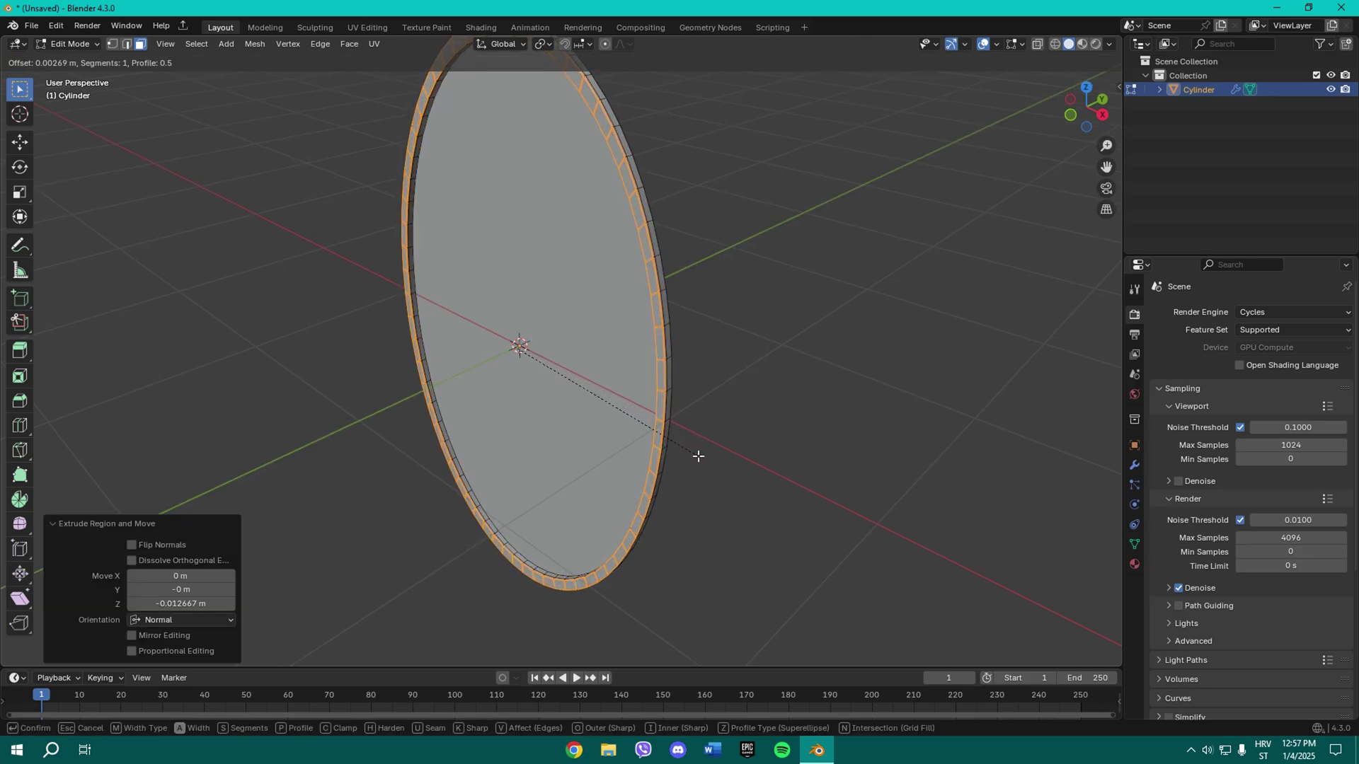
key(Escape)
Step: Reselect the rim face loop, extrude it 0.050965 m inward and bevel it with 3 segments
key(alt+a)
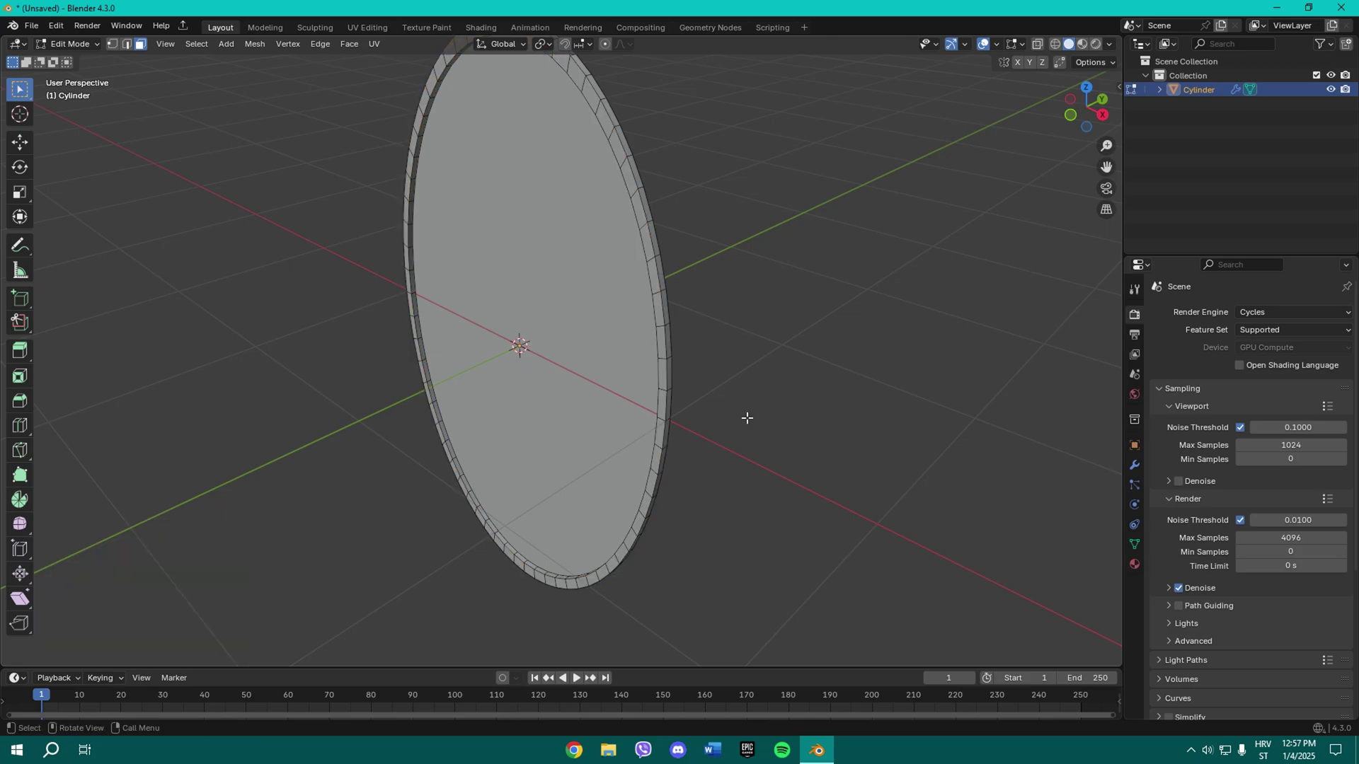
scroll(631, 406, up, 5)
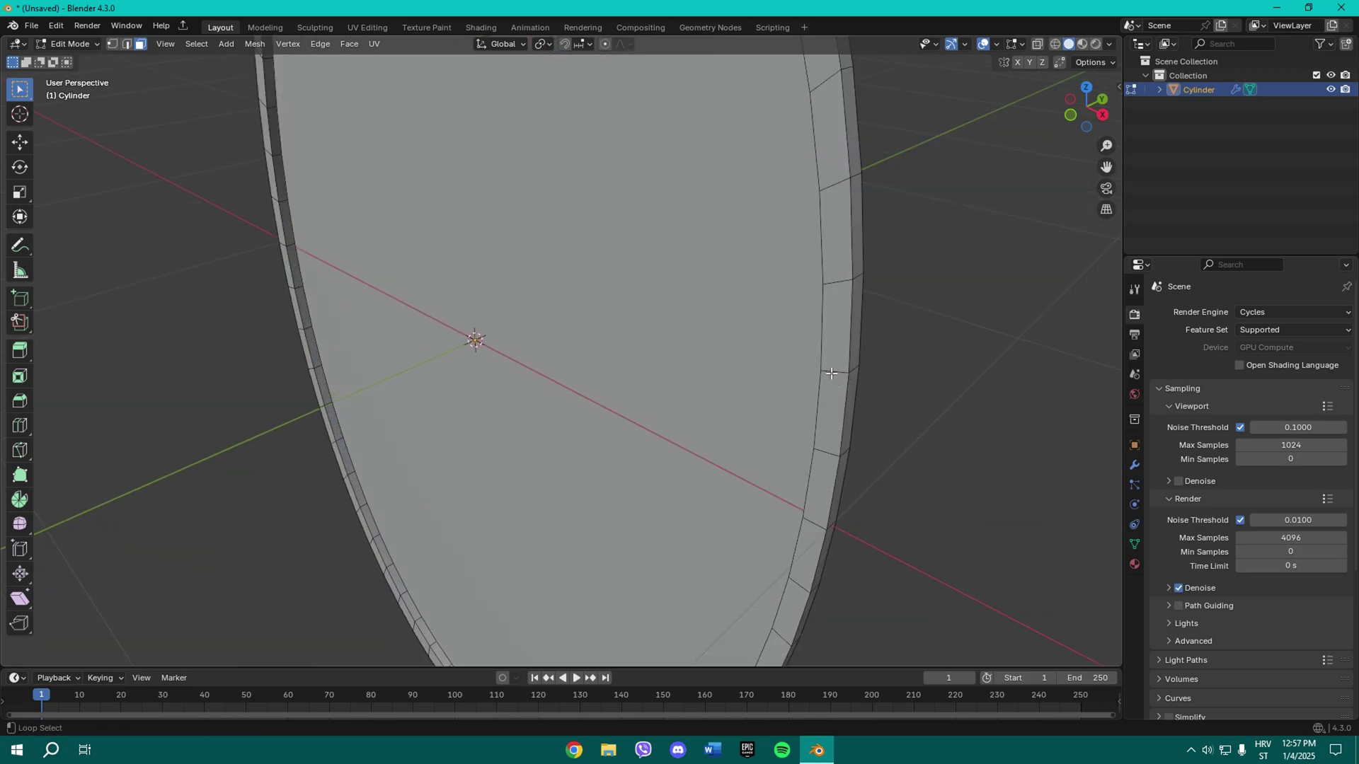
alt+click(830, 373)
scroll(807, 389, down, 4)
key(e)
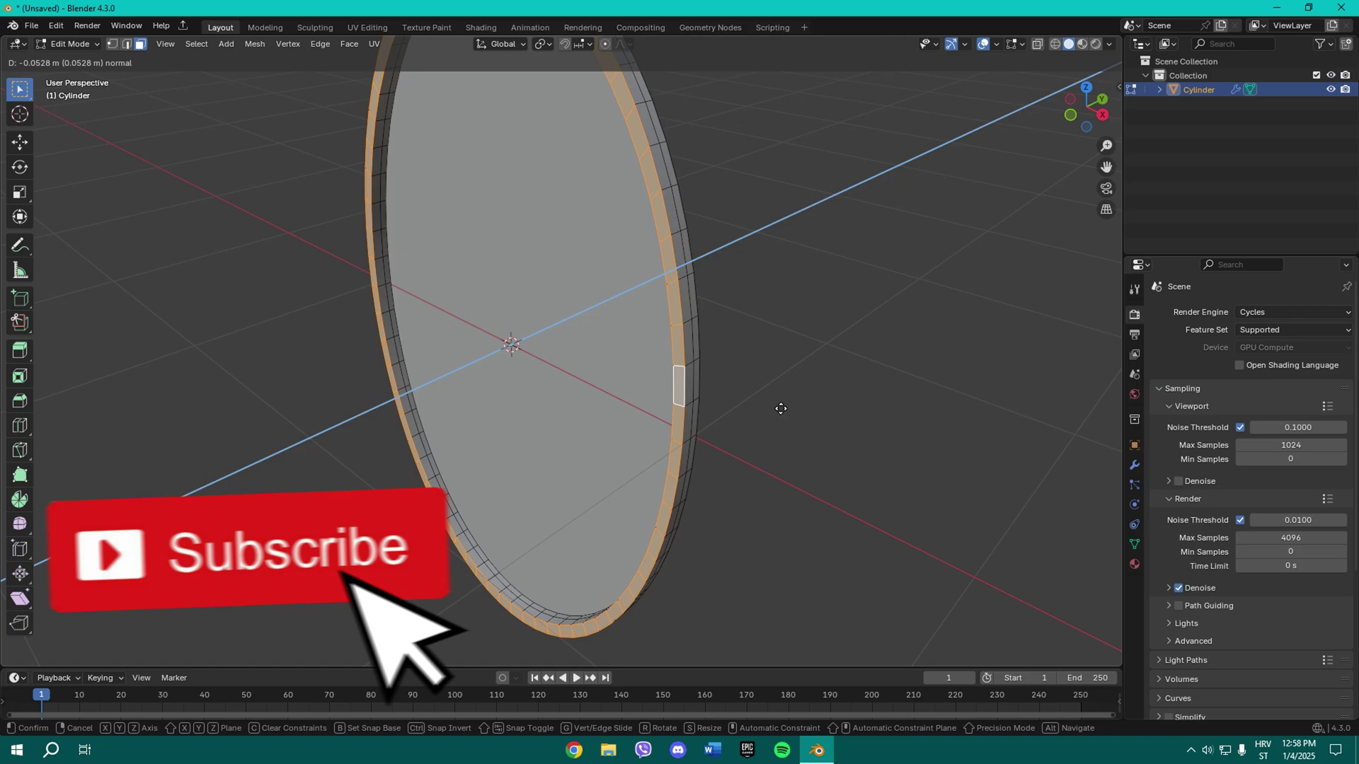
click(781, 409)
key(ctrl+b)
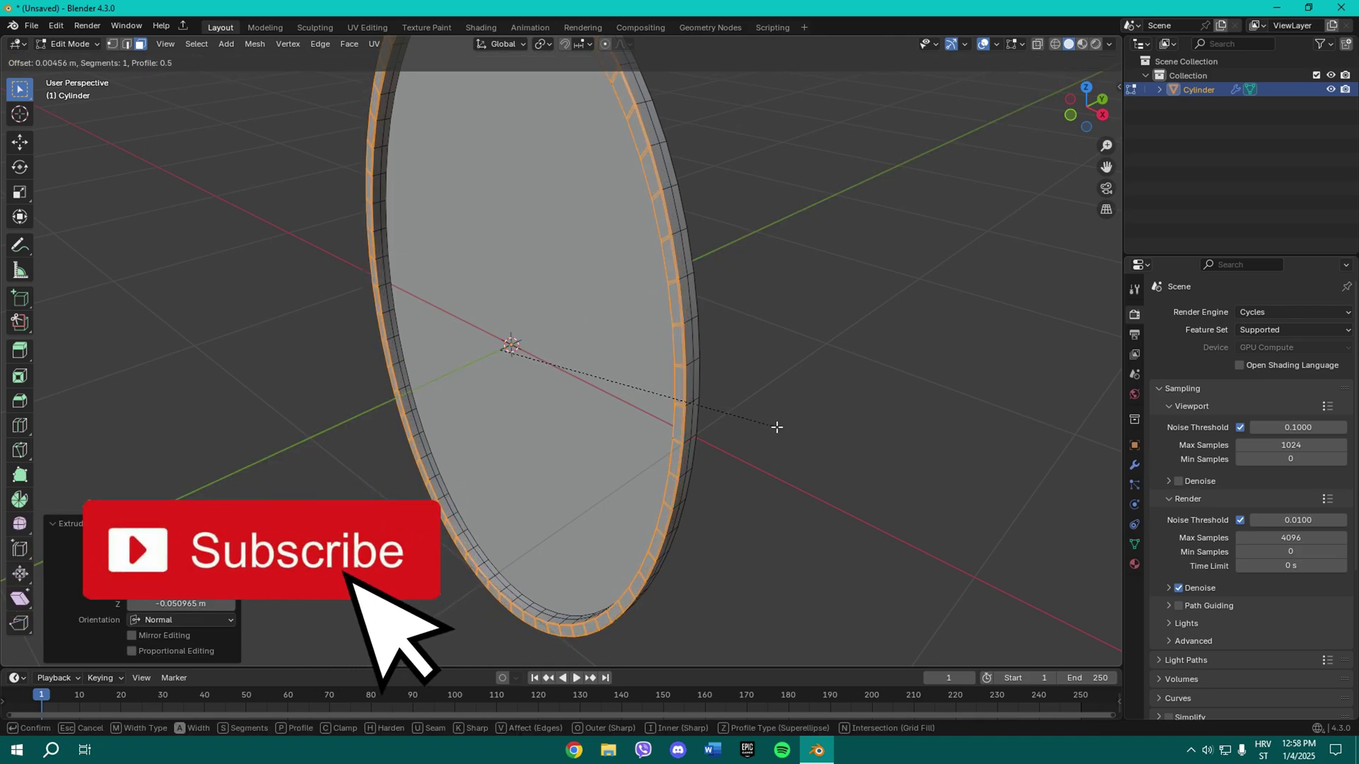
scroll(777, 428, up, 2)
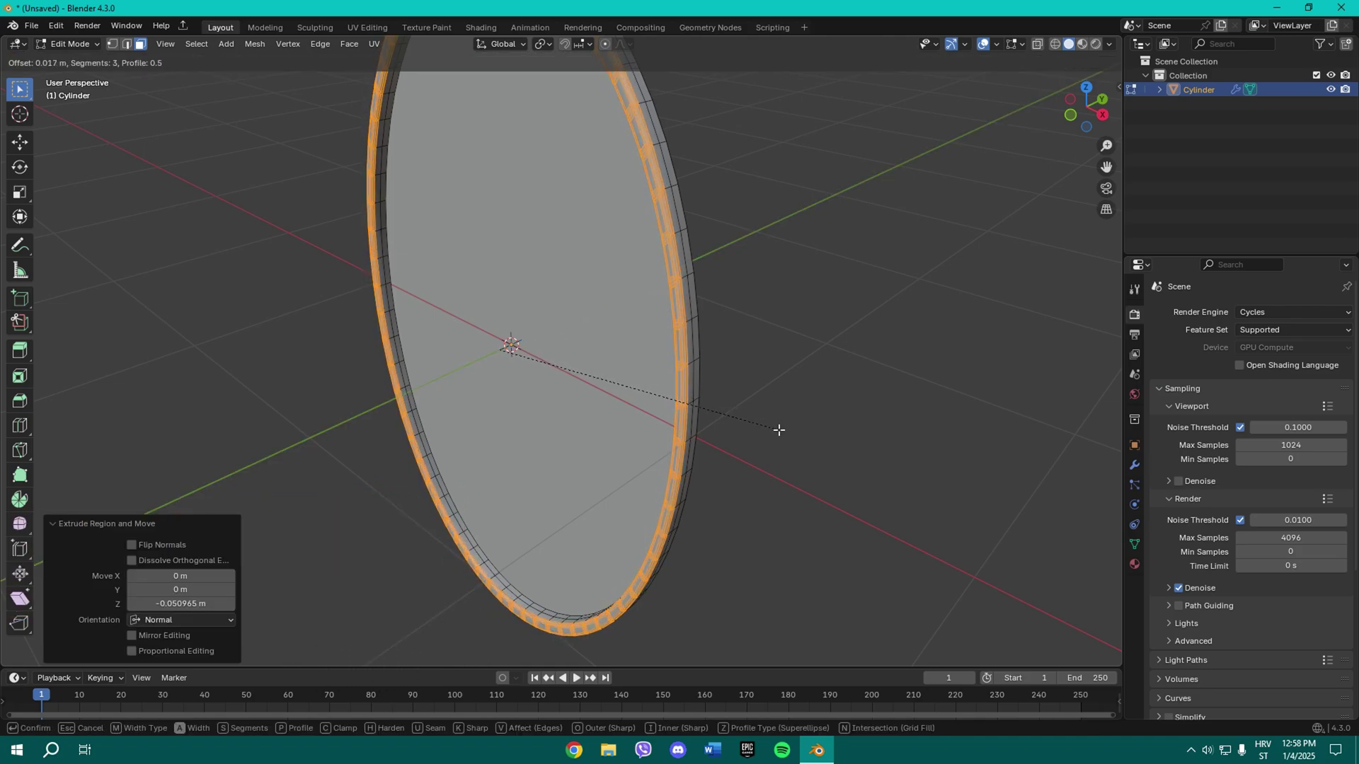
click(779, 429)
key(Tab)
middle_drag(774, 431, 712, 421)
right_click(517, 321)
Step: Shade the disc auto smooth and give it a new Material.001
click(488, 317)
middle_drag(488, 317, 635, 370)
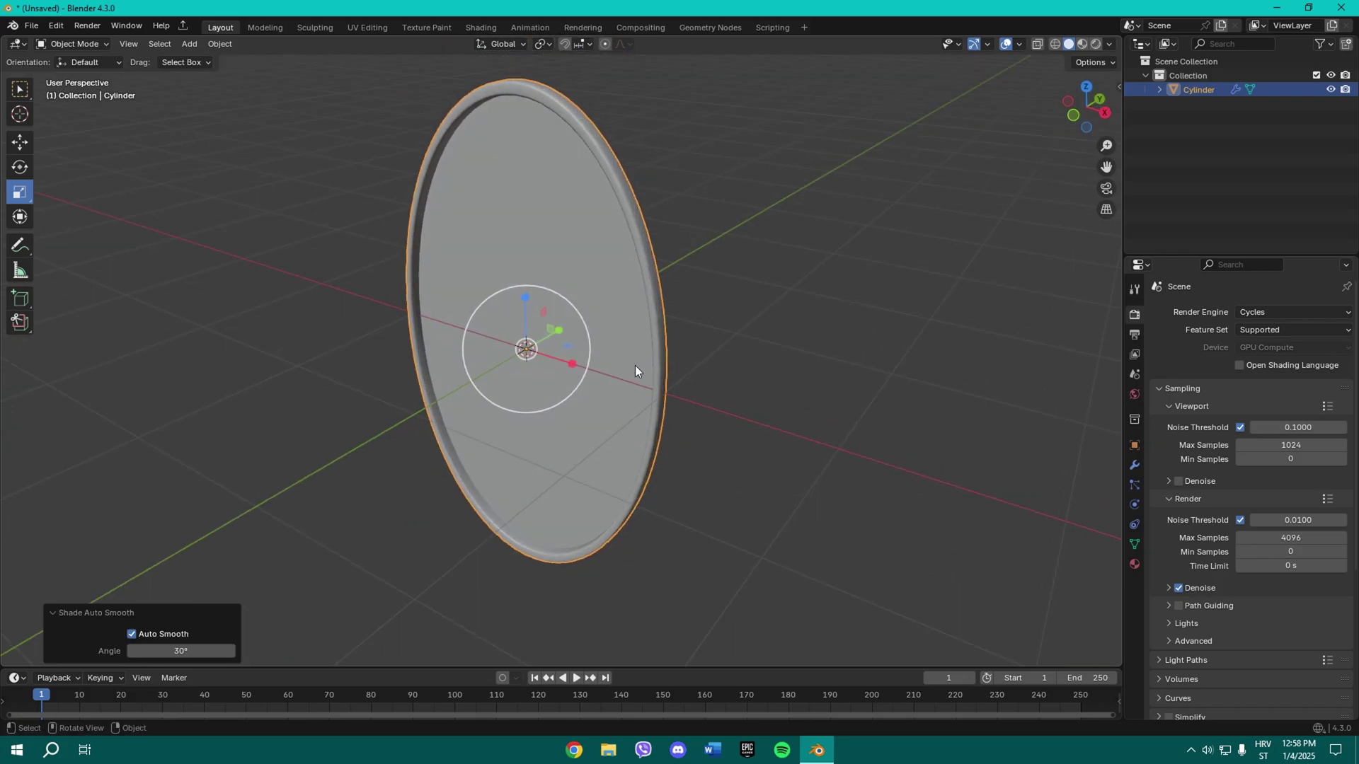
click(1134, 564)
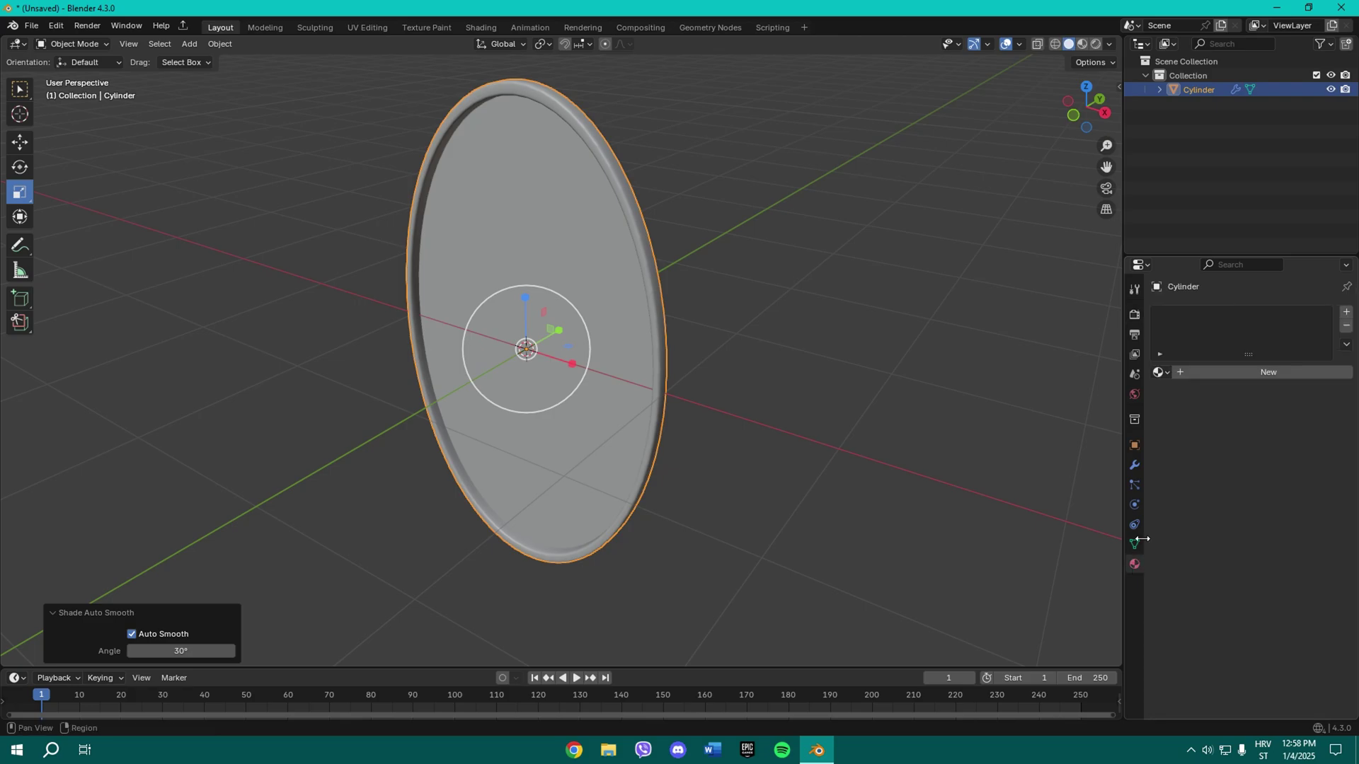
click(1183, 373)
Step: Give the front face a new Material.002 with a light beige base colour
key(Tab)
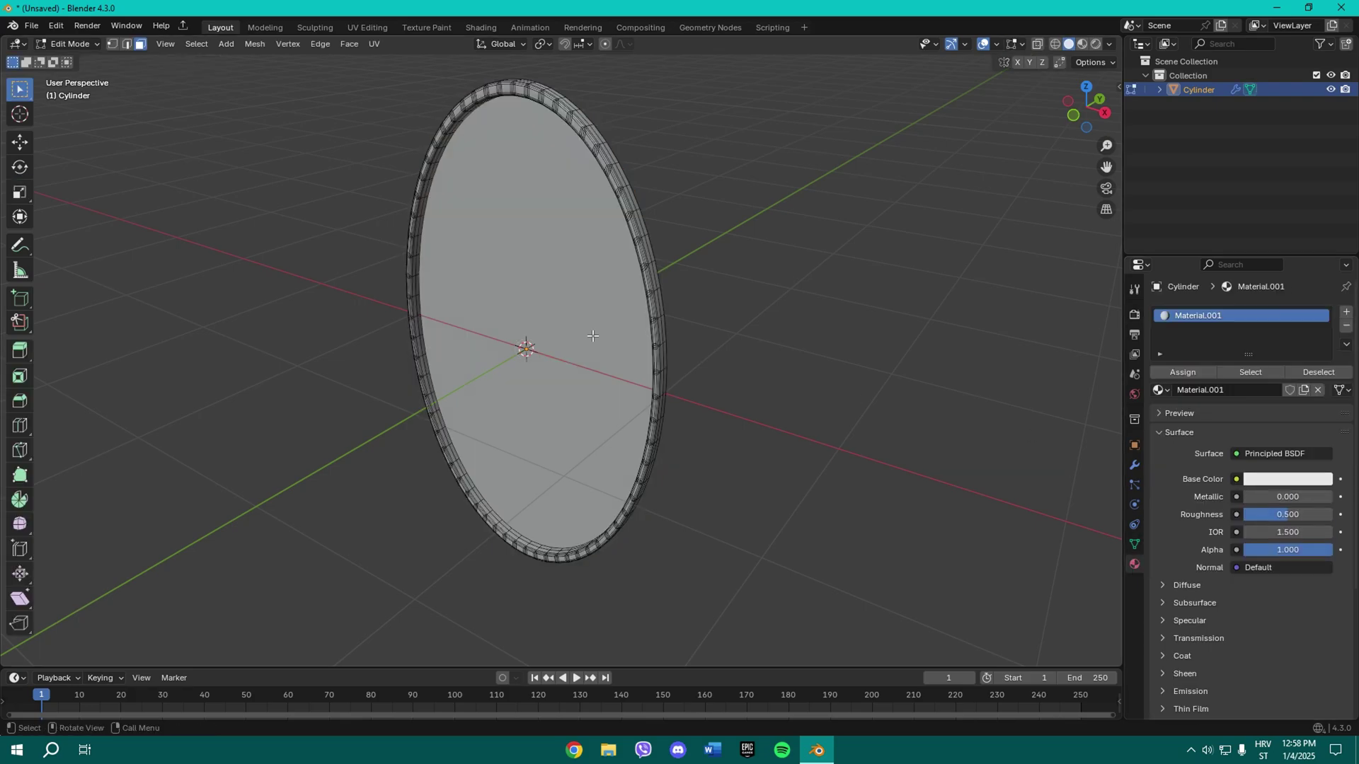
click(593, 336)
click(1346, 312)
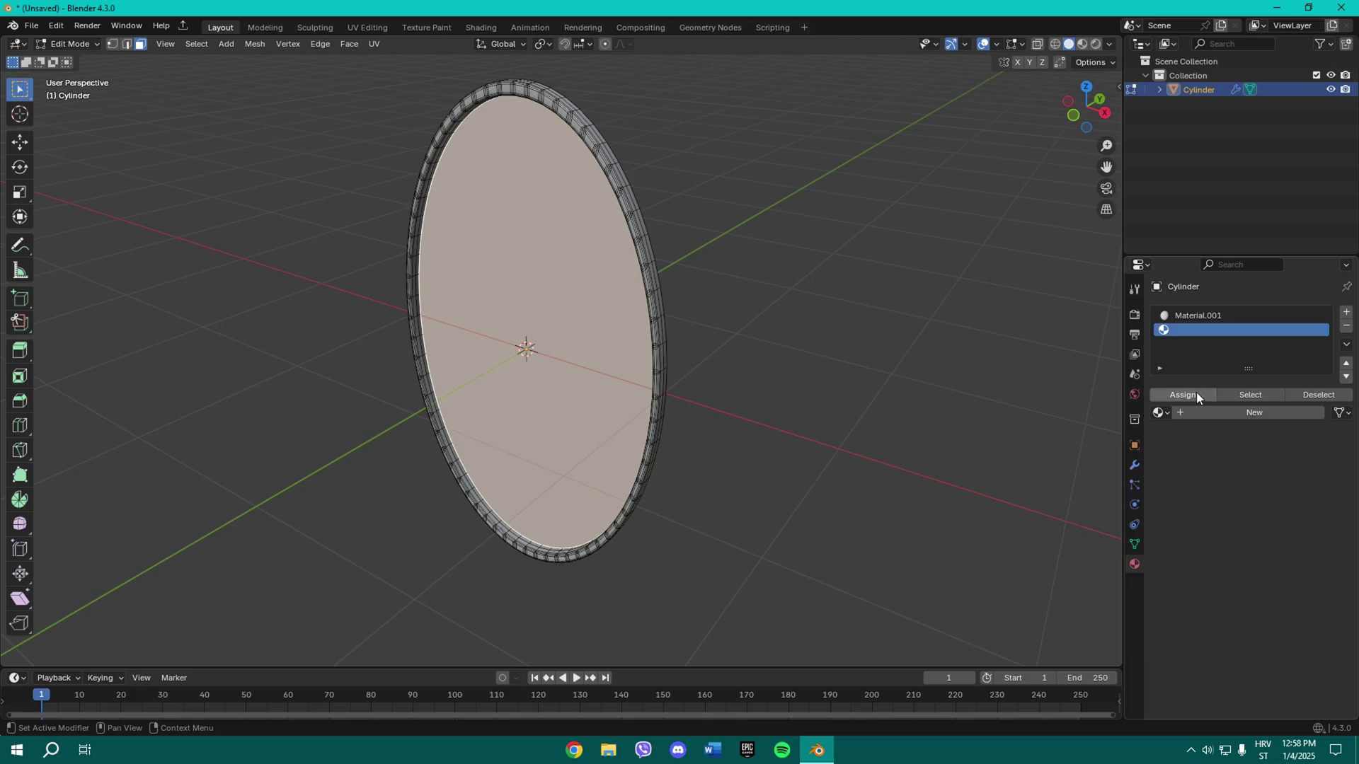
click(1193, 411)
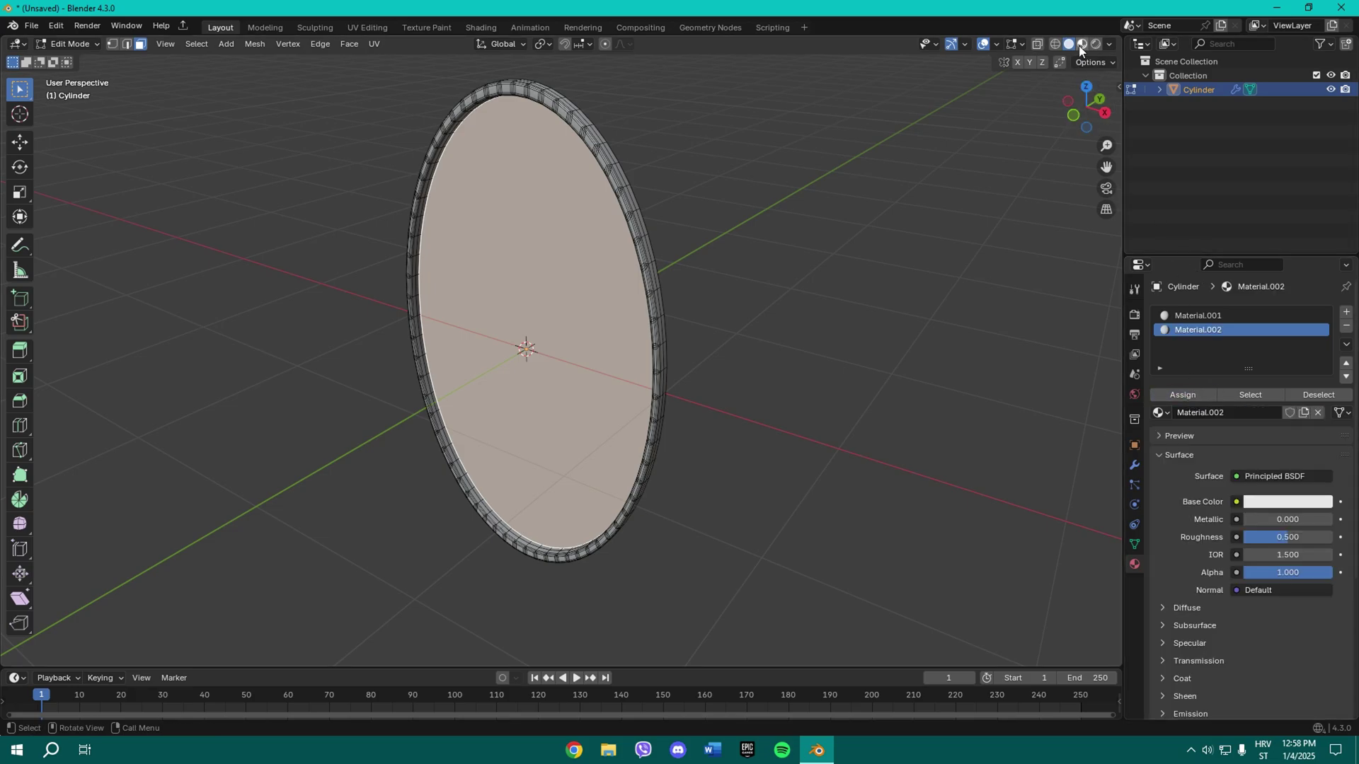
click(1278, 501)
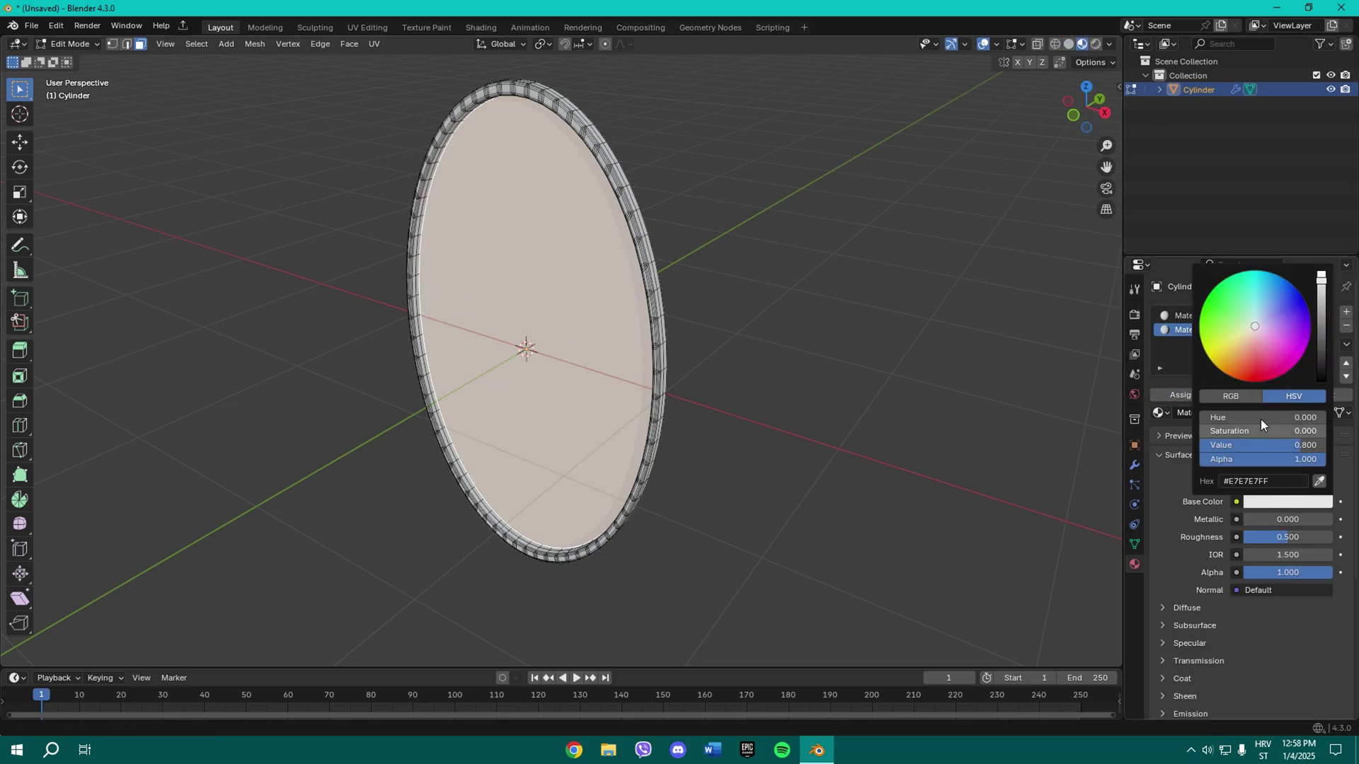
mouse_move(1260, 419)
mouse_down()
mouse_move(1295, 419)
mouse_move(1253, 424)
mouse_up()
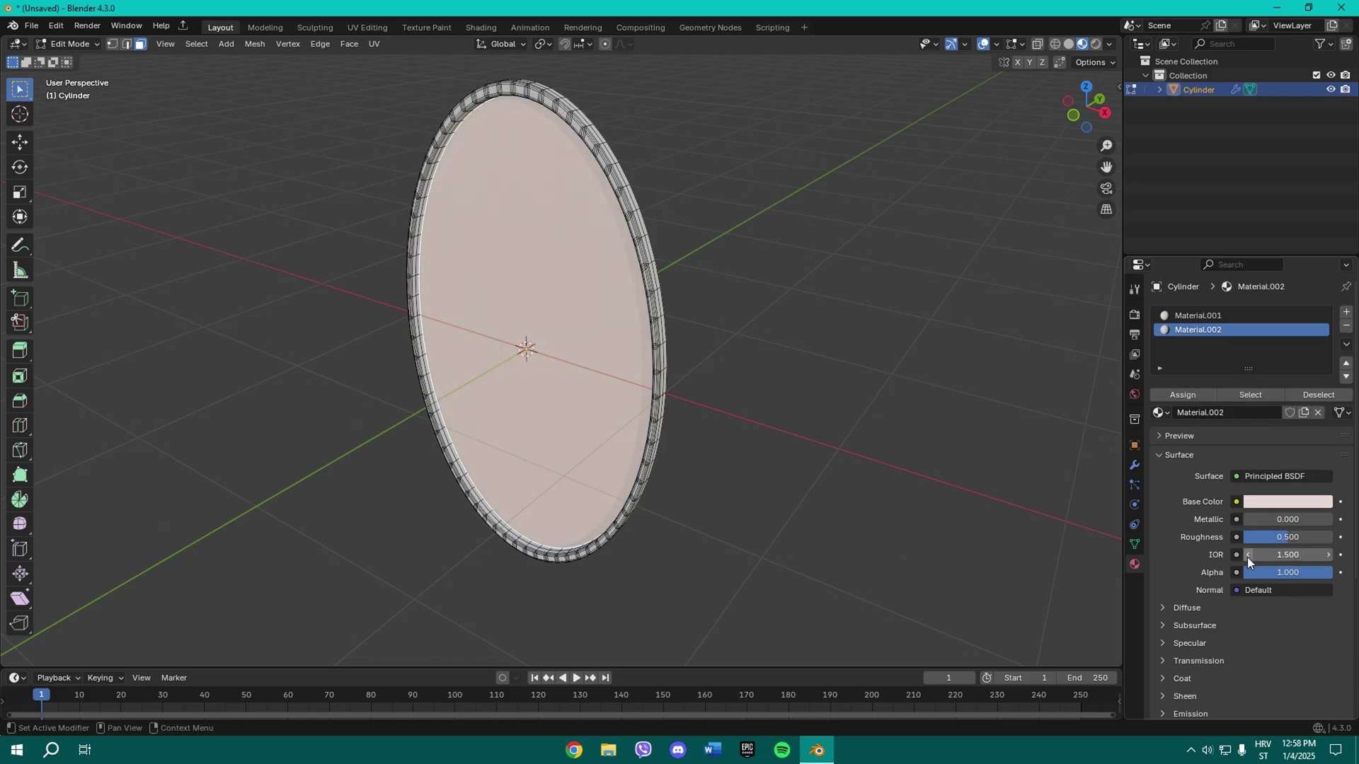
Step: Make Material.002 fully metallic with roughness 0 and transmission weight 1
drag(1260, 520, 1234, 537)
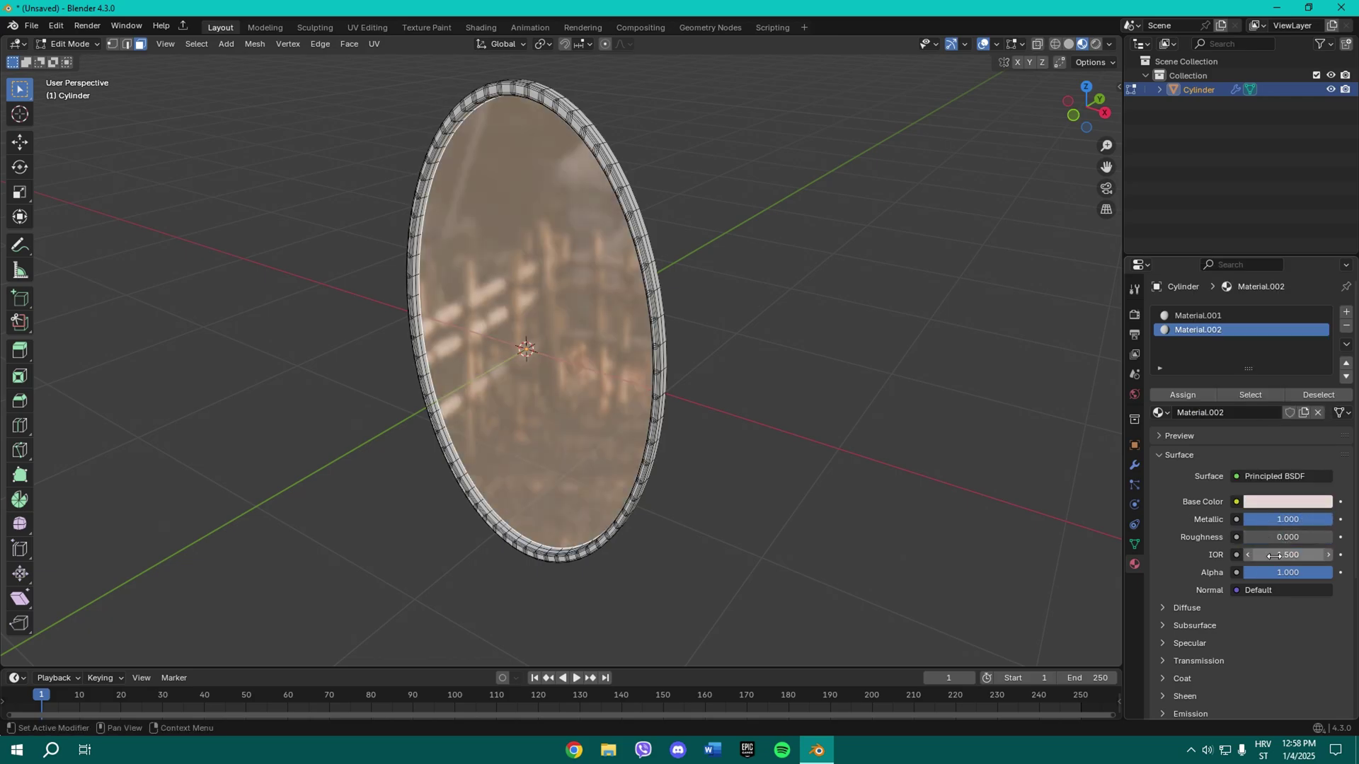
scroll(1213, 609, down, 3)
click(1183, 577)
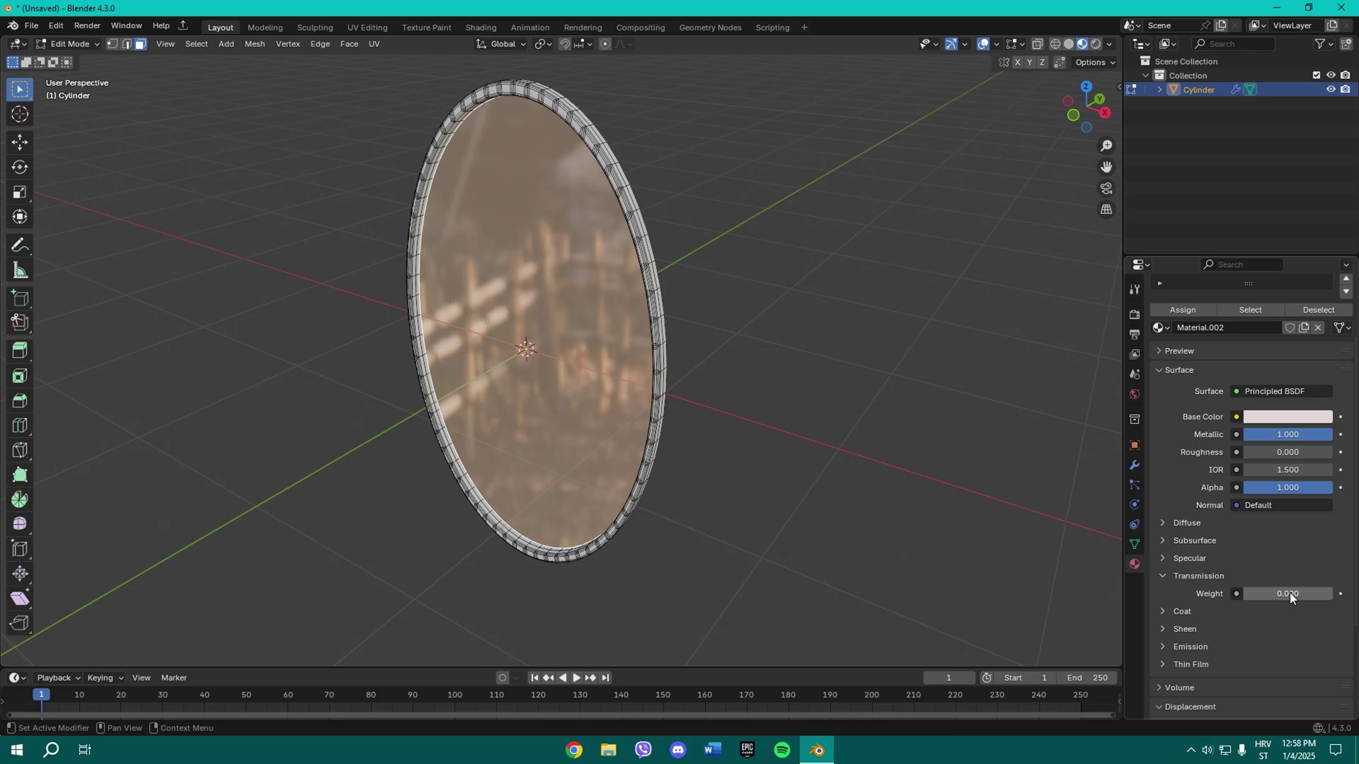
drag(1289, 593, 1333, 593)
middle_drag(814, 453, 682, 343)
key(Tab)
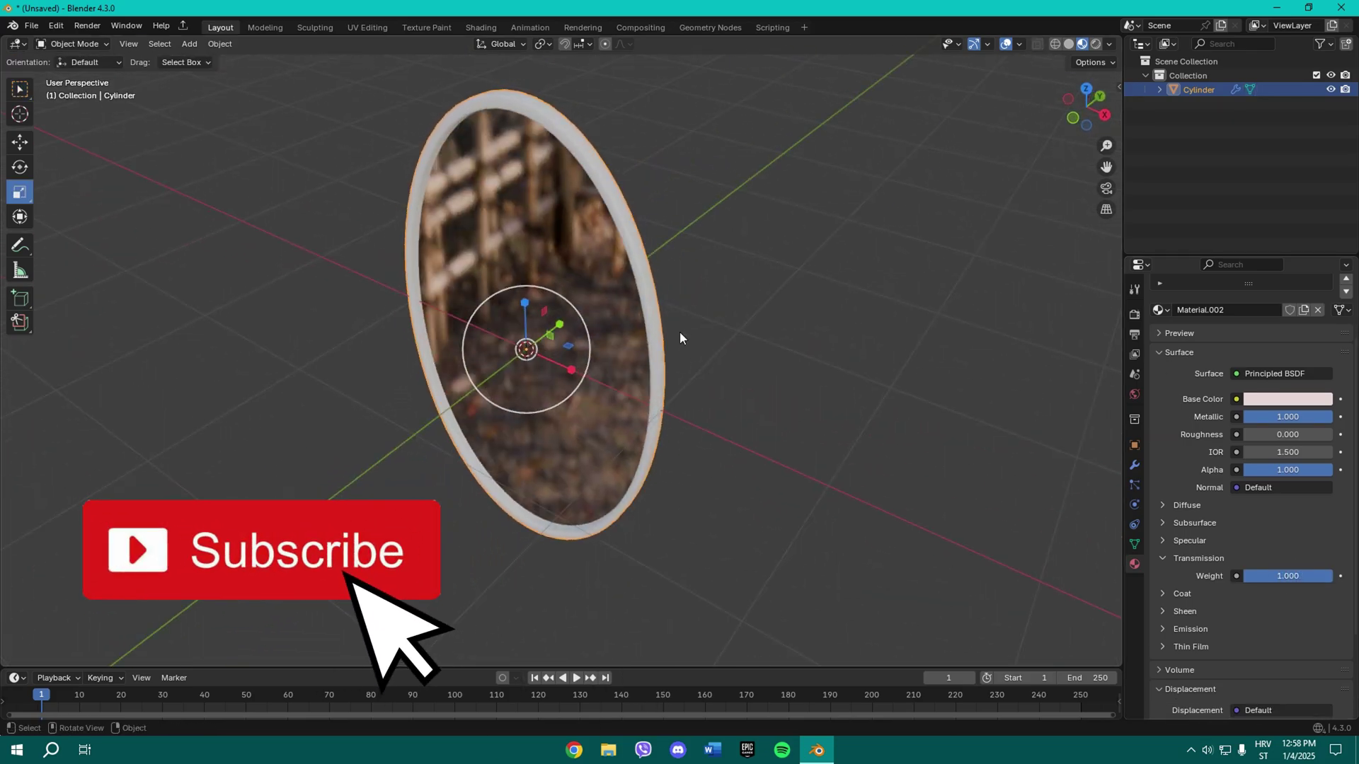
Step: Select all the disc's geometry and create a new Material.003 in a third slot
key(Tab)
scroll(708, 283, up, 3)
middle_drag(752, 267, 885, 375)
scroll(1240, 357, up, 3)
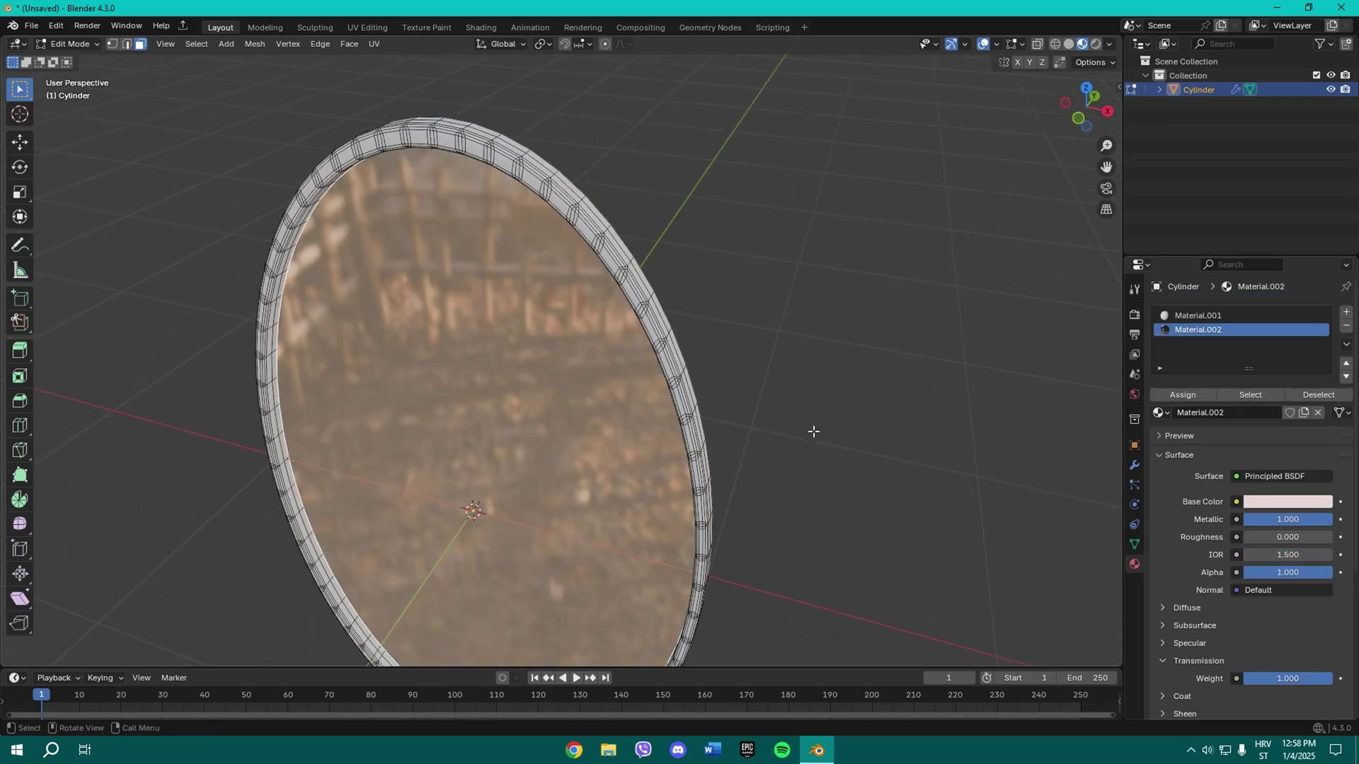
key(a)
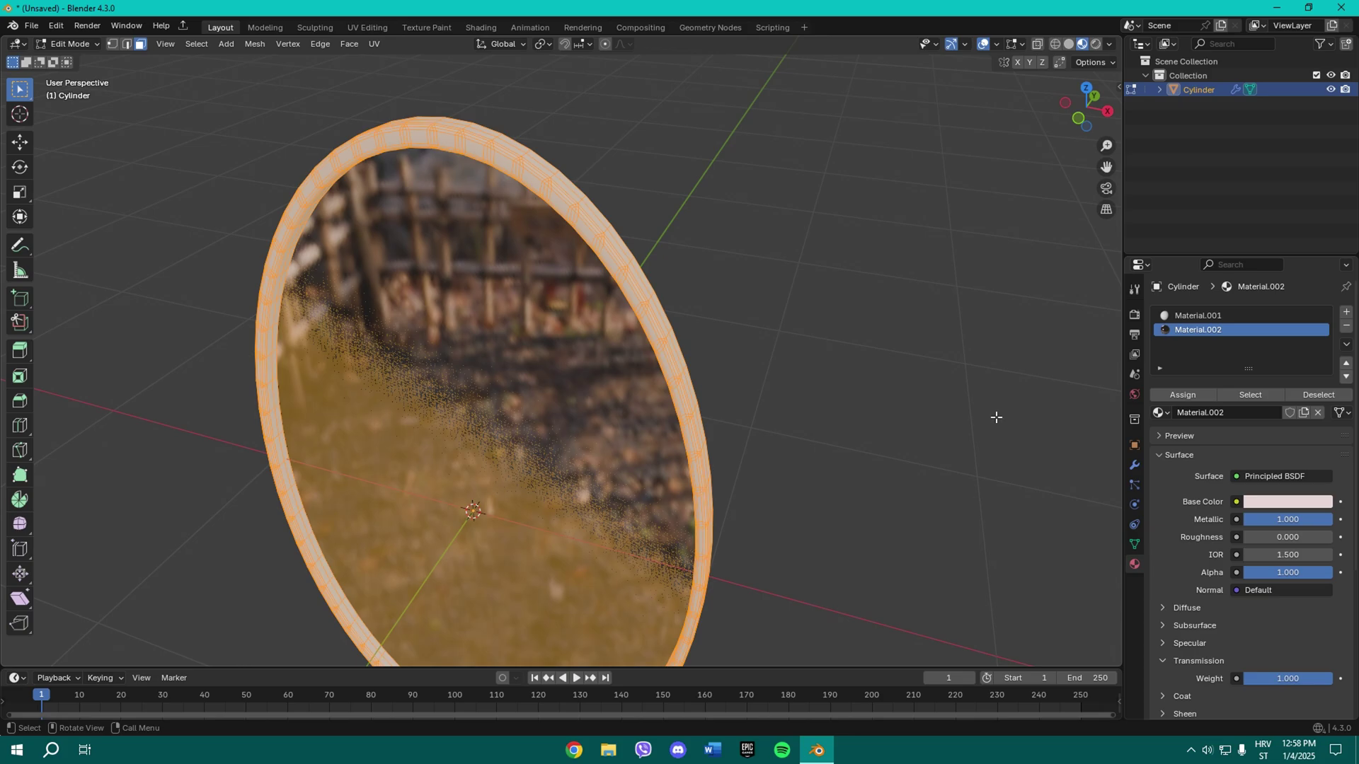
click(1346, 312)
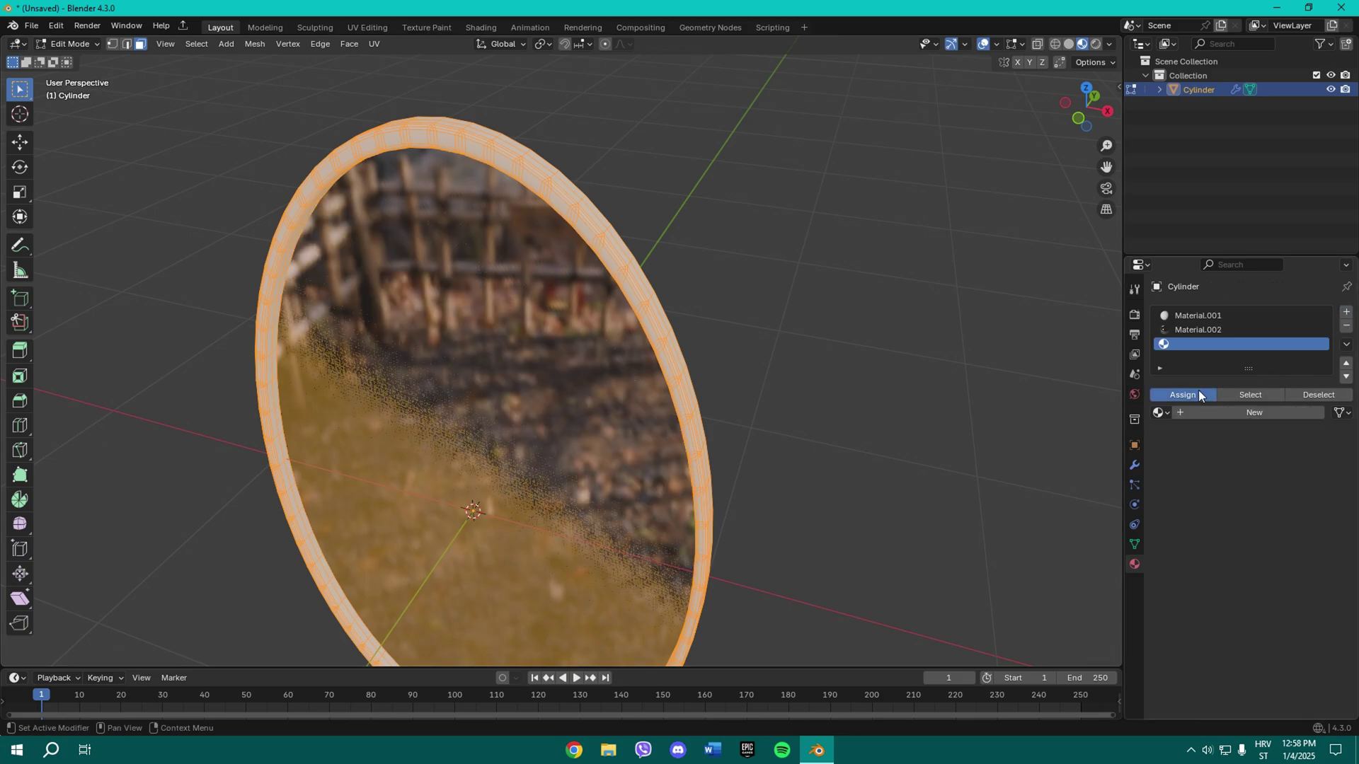
click(1195, 413)
Step: Set Material.003's base colour to dark gold and Metallic to 1
click(1287, 501)
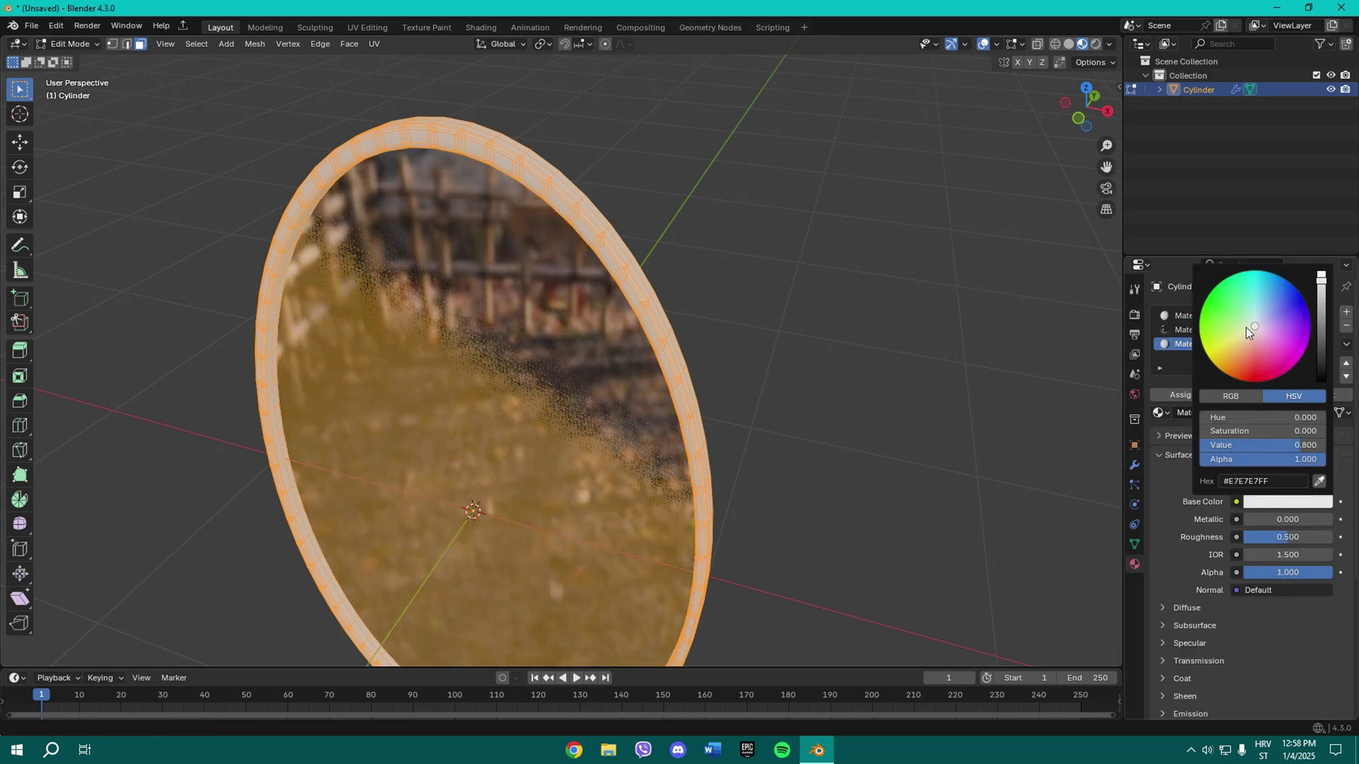
drag(1246, 327, 1214, 366)
drag(1317, 314, 1319, 333)
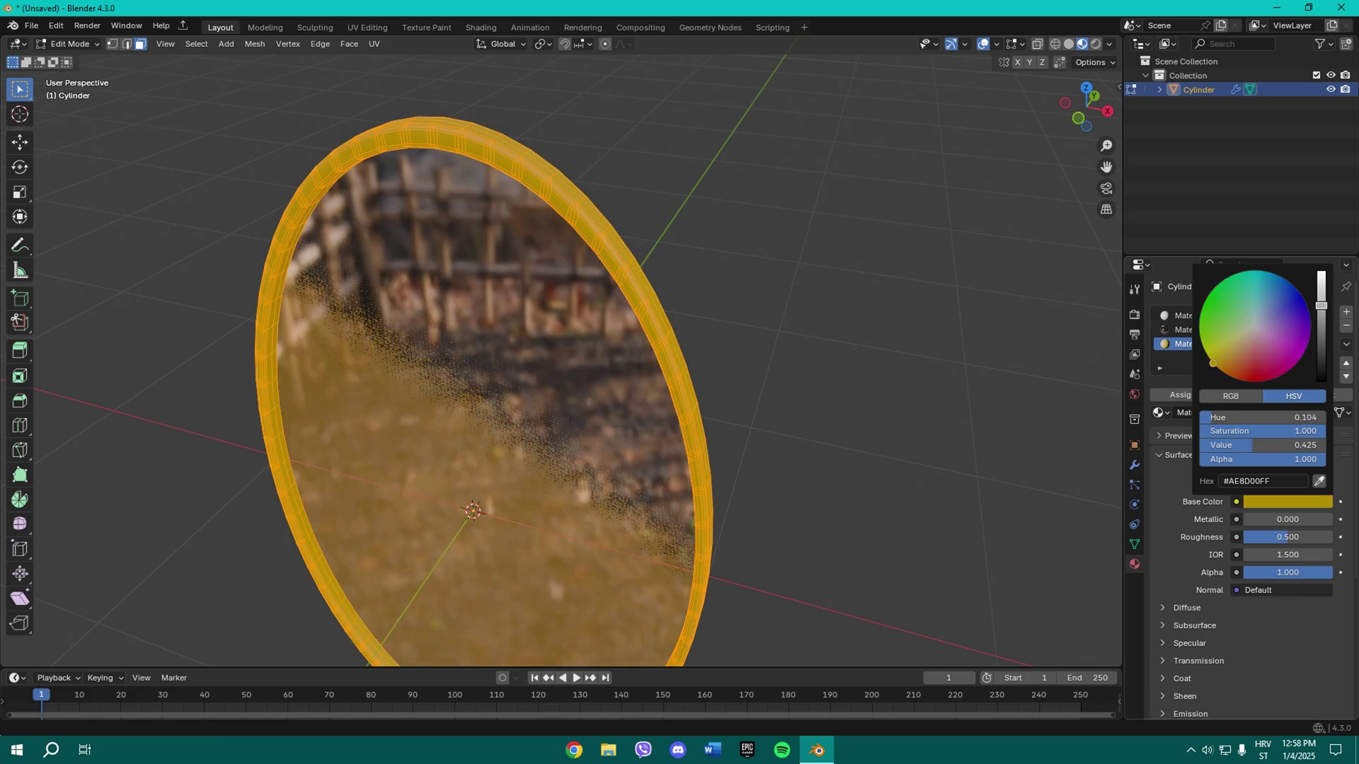
key(Tab)
click(1247, 484)
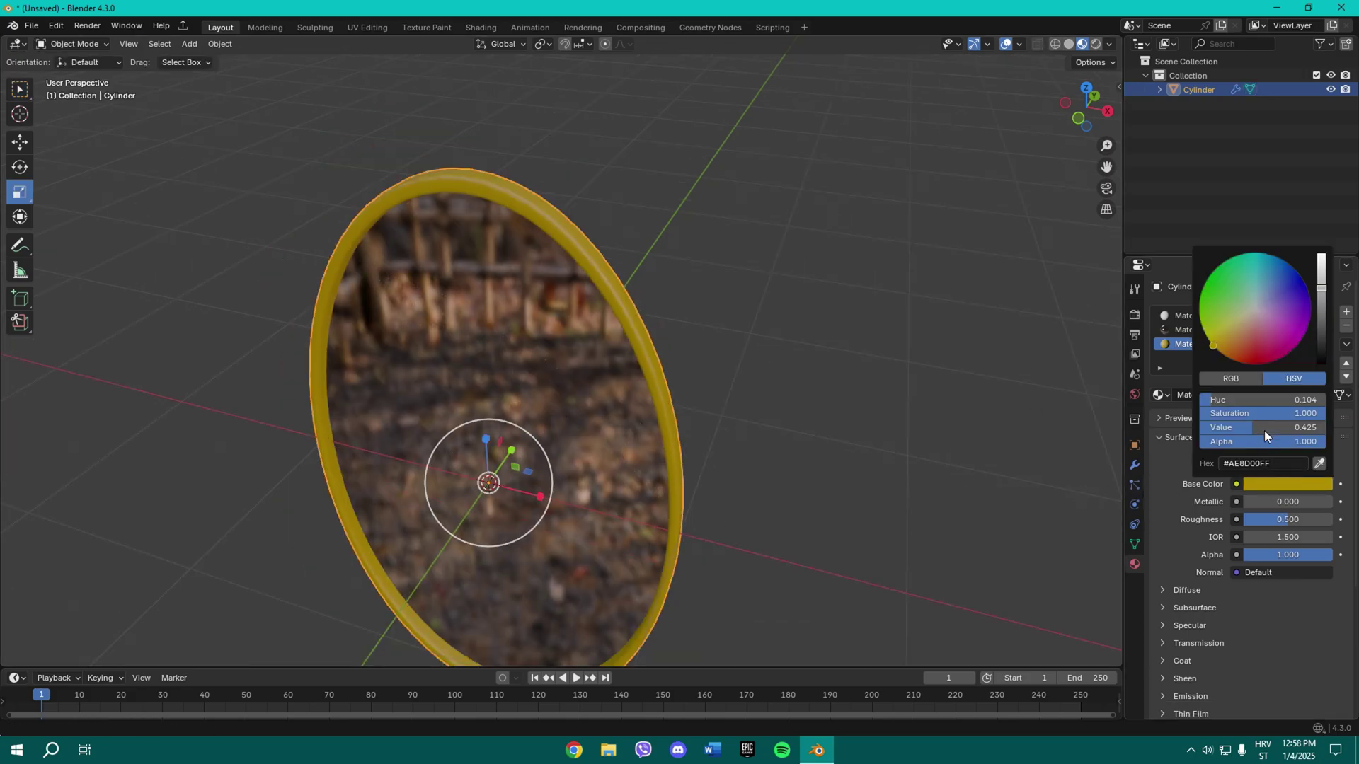
drag(1325, 324, 1321, 292)
drag(1287, 502, 1254, 519)
Step: Lower the gold roughness to 0.138, preview in Rendered shading, then return to Material Preview
click(863, 446)
mouse_move(863, 446)
middle_down()
mouse_move(851, 396)
mouse_move(822, 415)
mouse_move(737, 394)
mouse_move(668, 430)
mouse_move(543, 440)
mouse_move(737, 406)
mouse_move(776, 354)
mouse_move(646, 394)
mouse_move(979, 142)
middle_up()
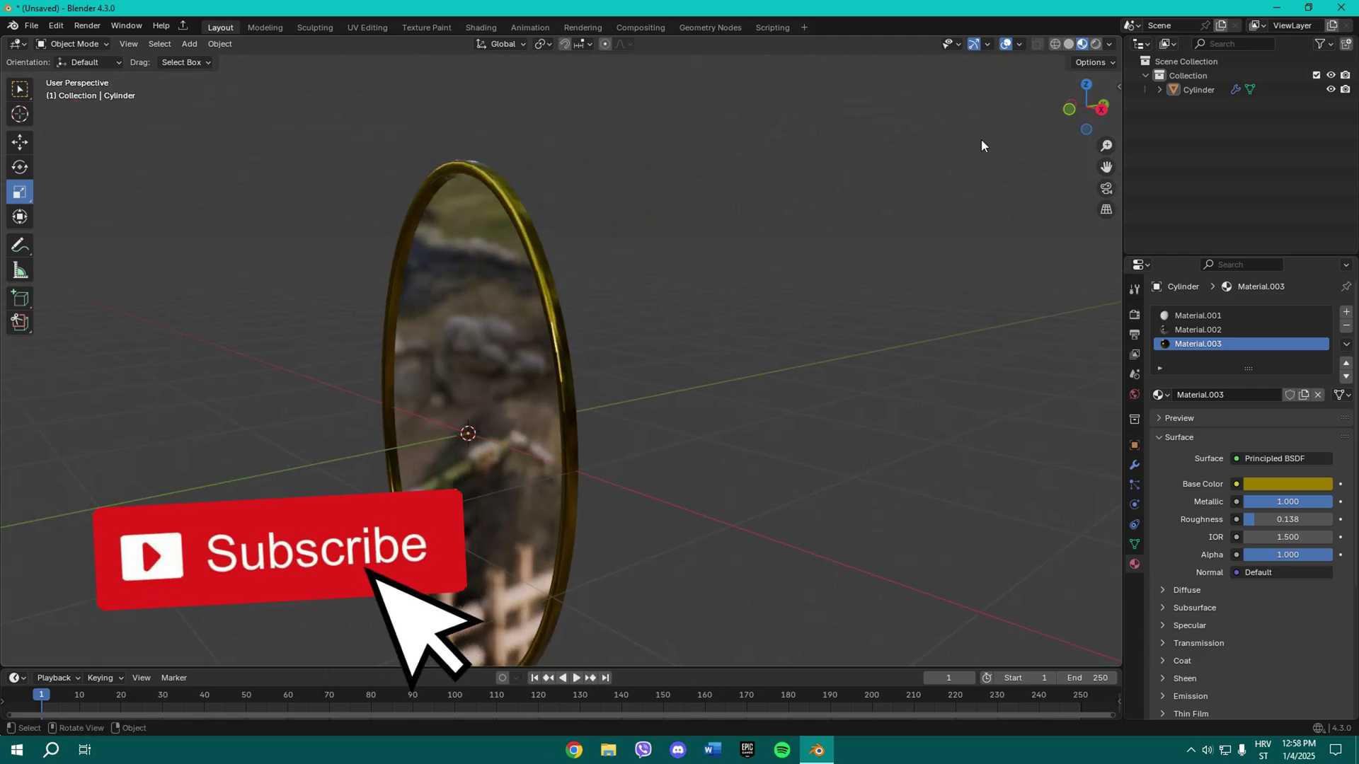
click(1097, 44)
mouse_move(698, 321)
middle_down()
mouse_move(804, 307)
mouse_move(849, 260)
mouse_move(546, 409)
mouse_move(686, 333)
middle_up()
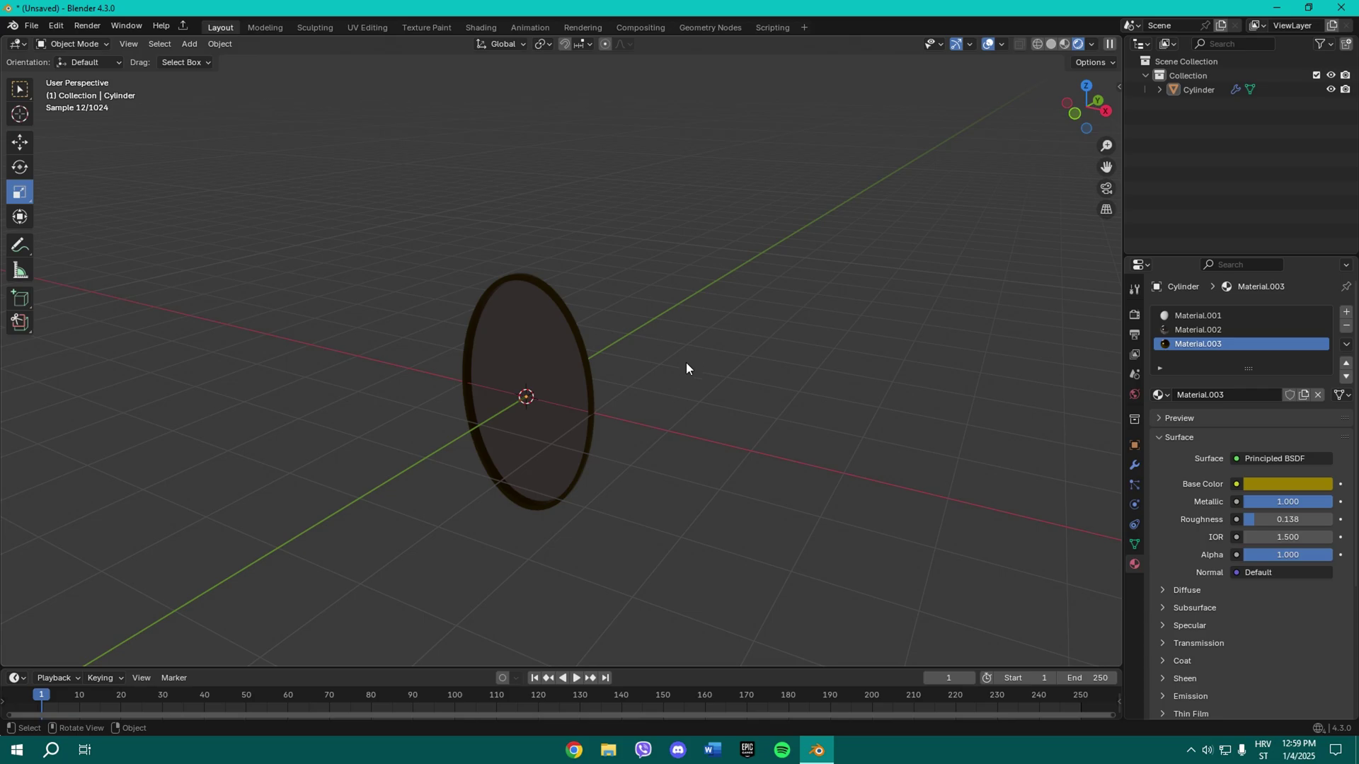
key(shift+a)
click(1064, 44)
mouse_move(764, 316)
middle_down()
mouse_move(674, 391)
mouse_move(778, 389)
mouse_move(831, 295)
mouse_move(803, 259)
mouse_move(621, 375)
mouse_move(643, 327)
mouse_move(584, 373)
mouse_move(534, 448)
mouse_move(825, 425)
mouse_move(769, 418)
middle_up()
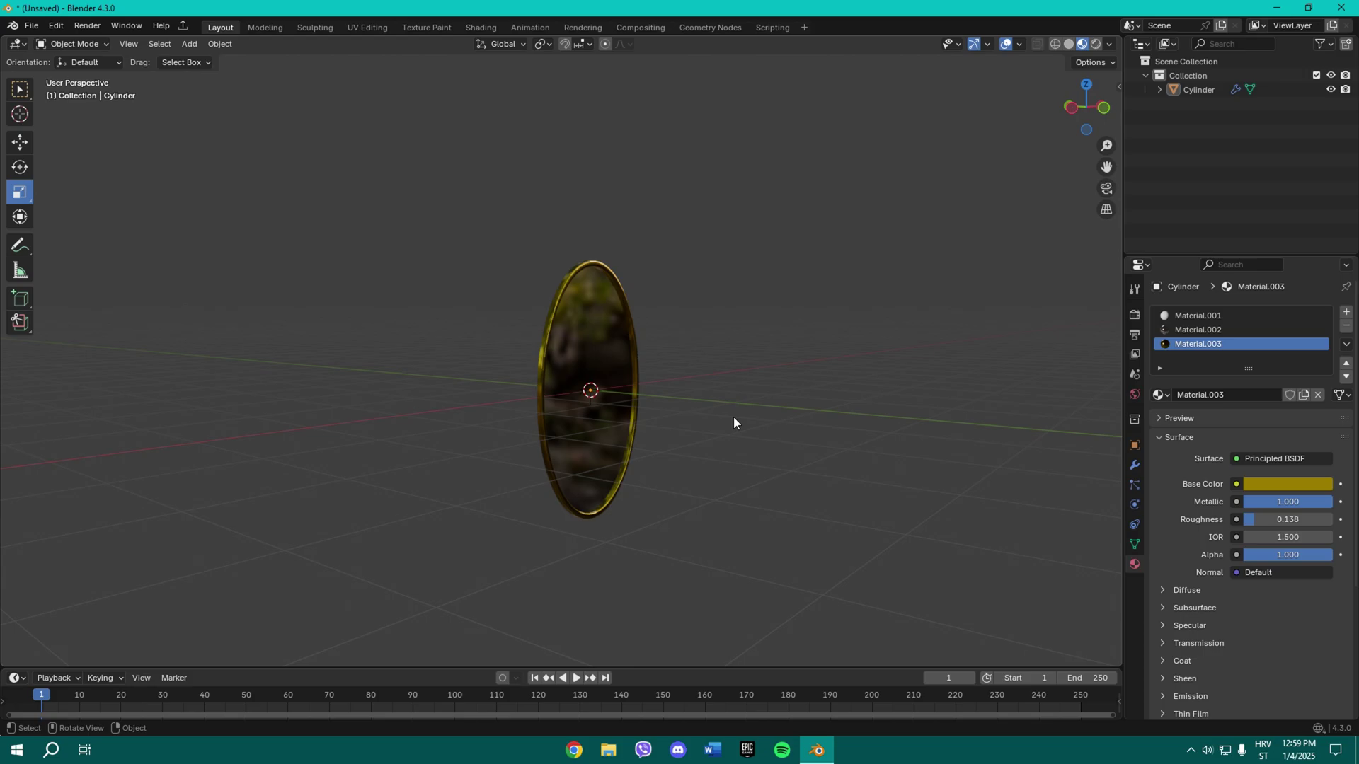
middle_drag(733, 424, 425, 535)
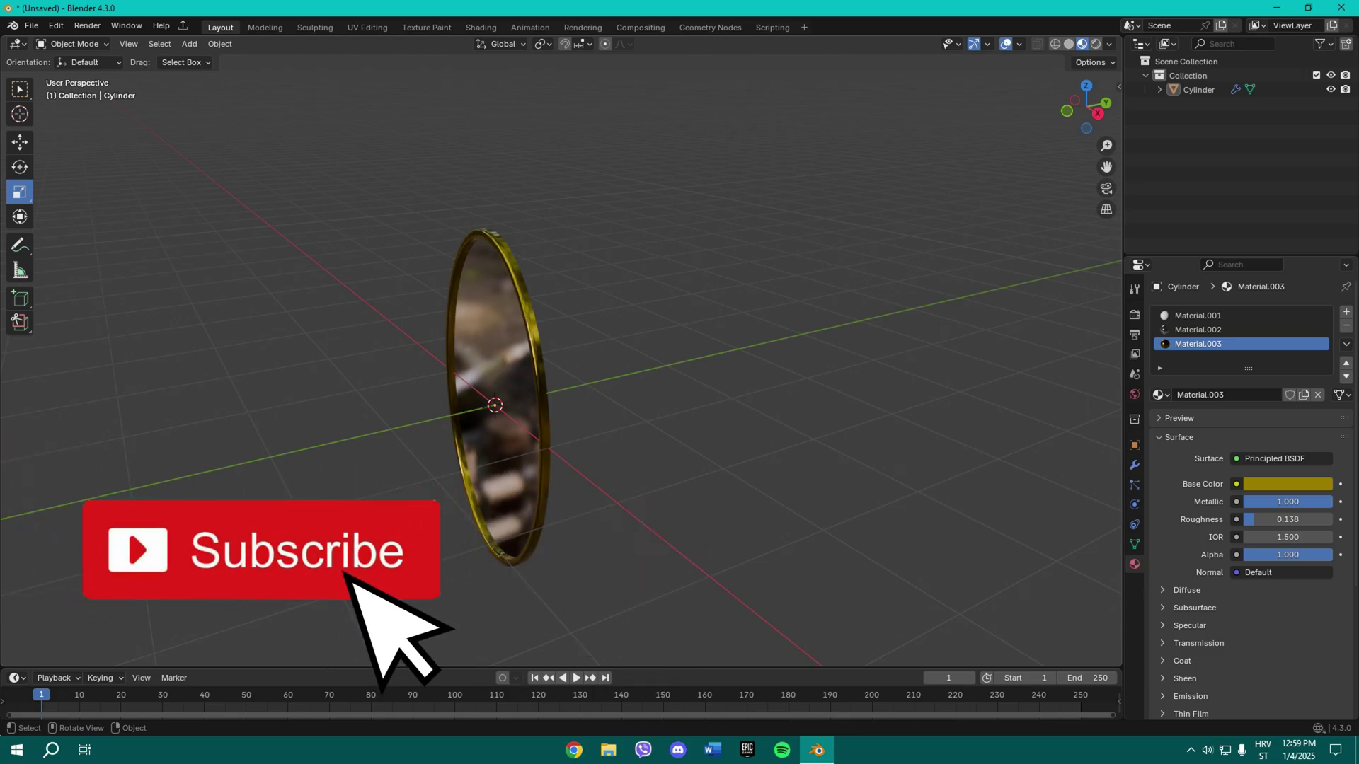